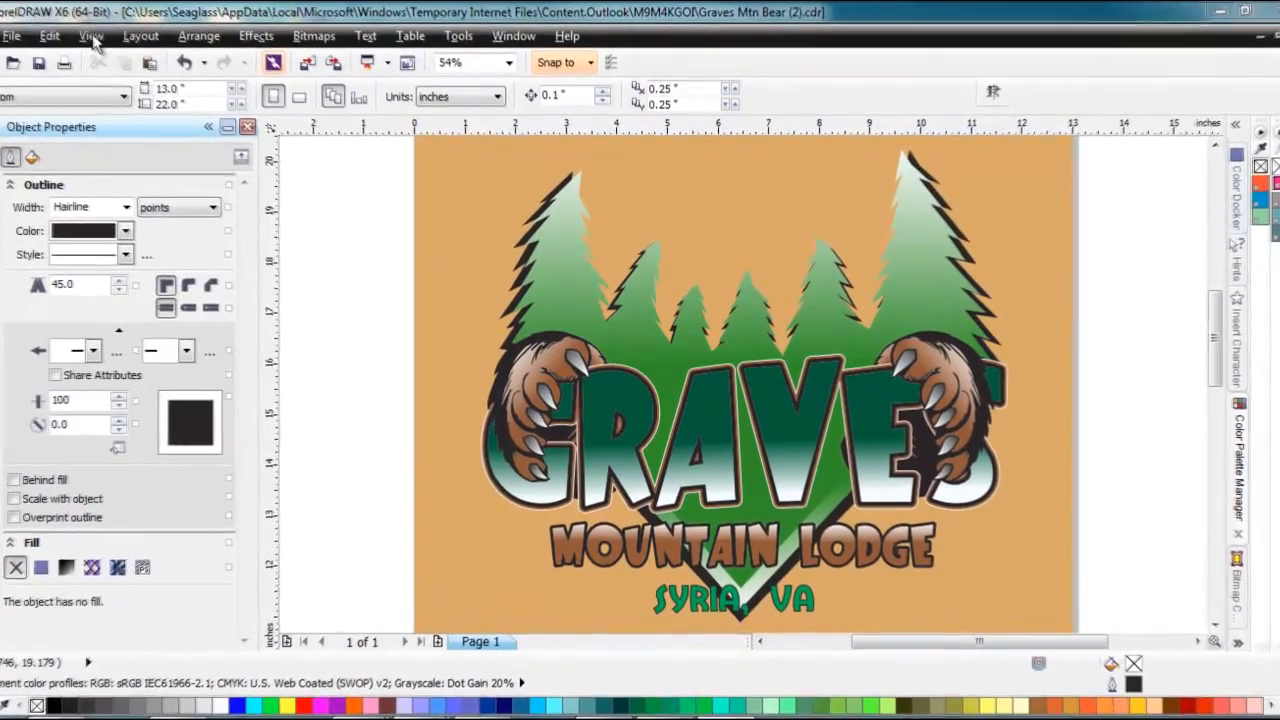
- Examine the G and MOUNTAIN lettering in simple wireframe to compare the shape paths with their thick outlines
{"action": "left_click", "coordinate": [117, 48]}
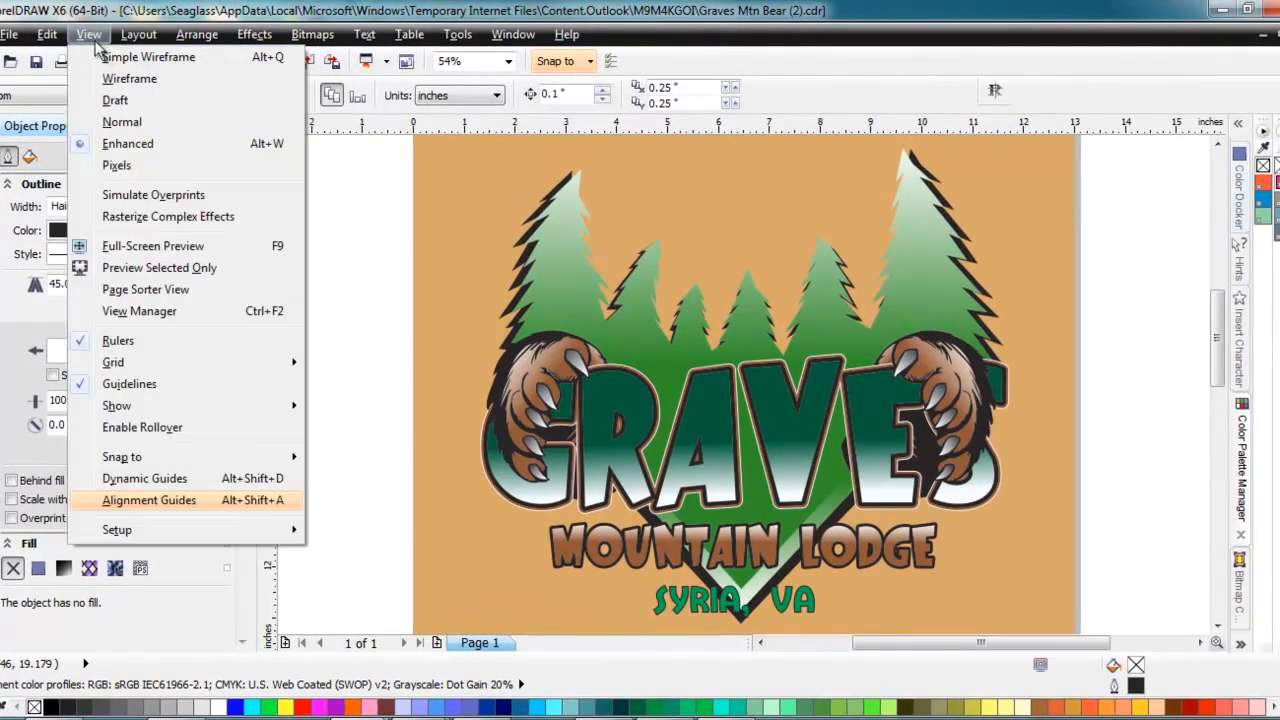
{"action": "left_click", "coordinate": [334, 195]}
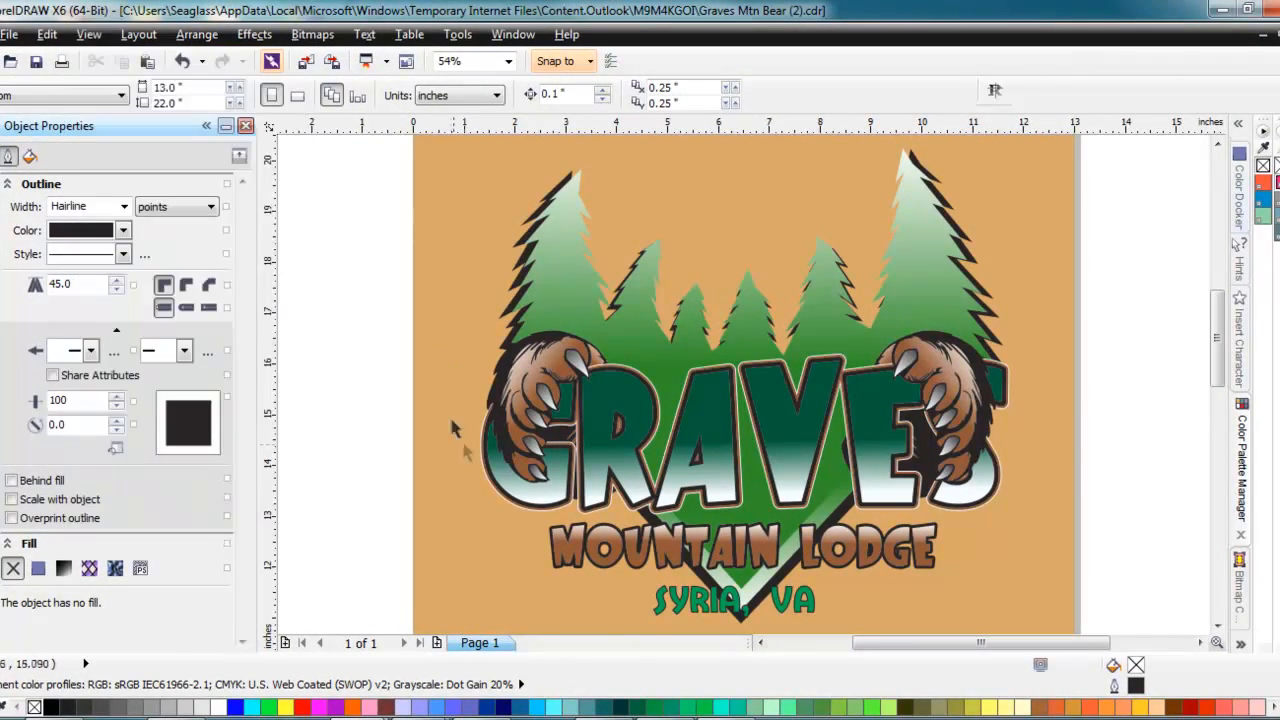
{"action": "key", "text": "z"}
{"action": "left_click", "coordinate": [654, 576]}
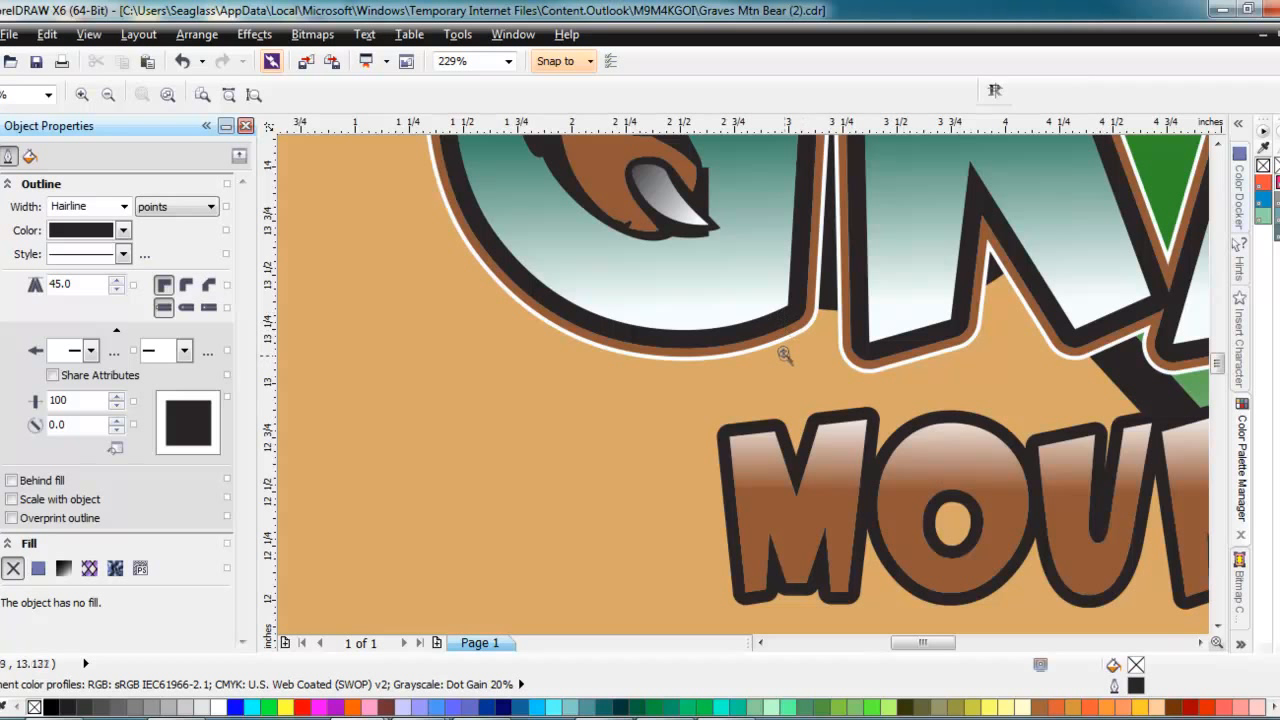
{"action": "left_click", "coordinate": [89, 34]}
{"action": "left_click", "coordinate": [115, 52]}
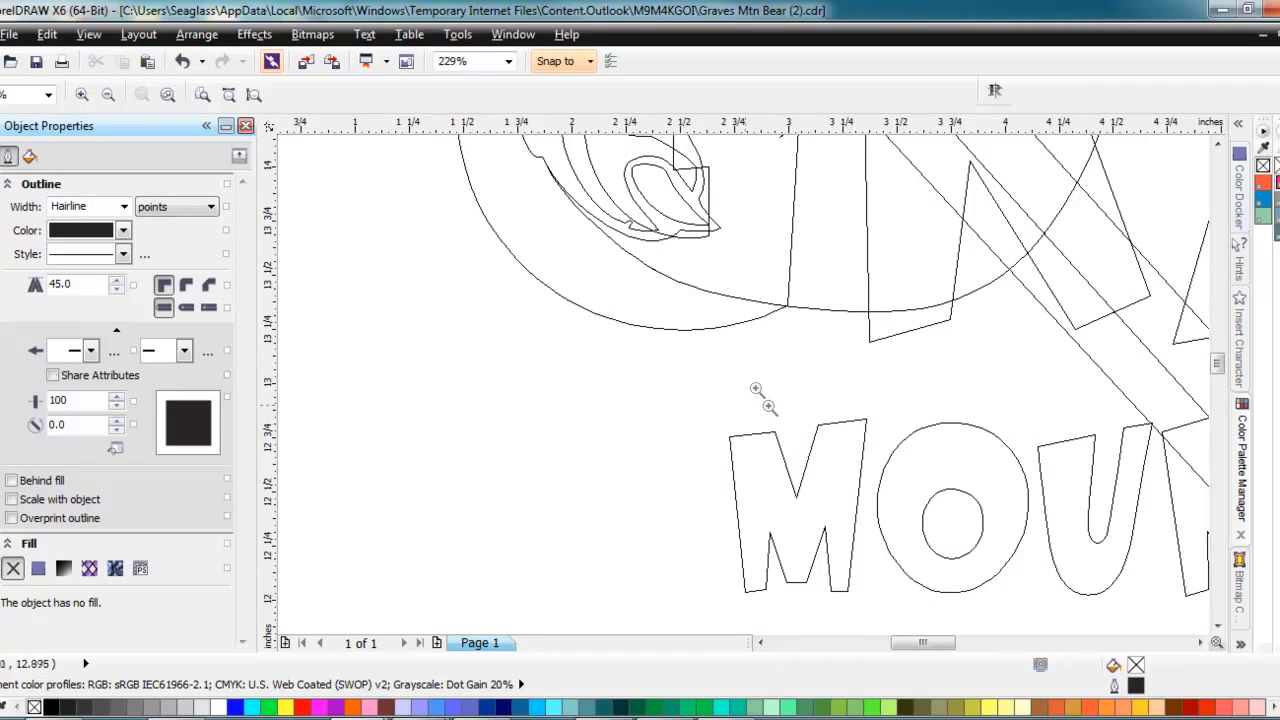
{"action": "key", "text": "space"}
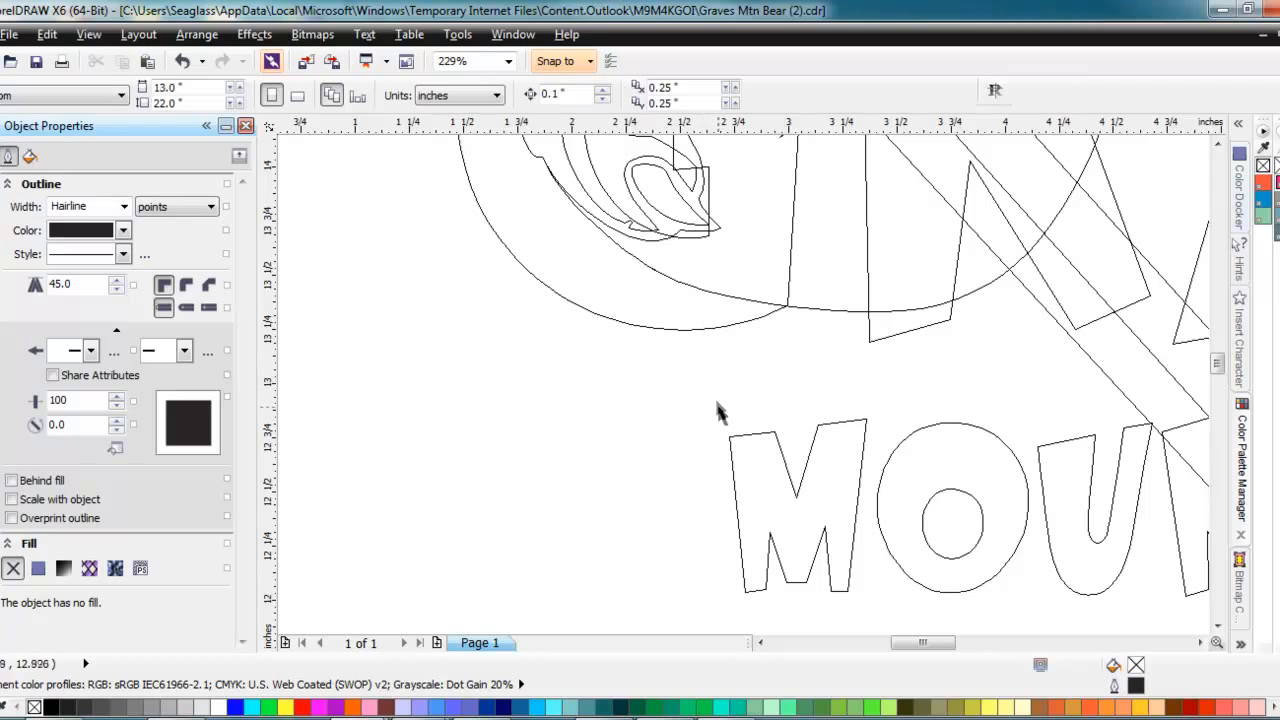
{"action": "left_click", "coordinate": [703, 329]}
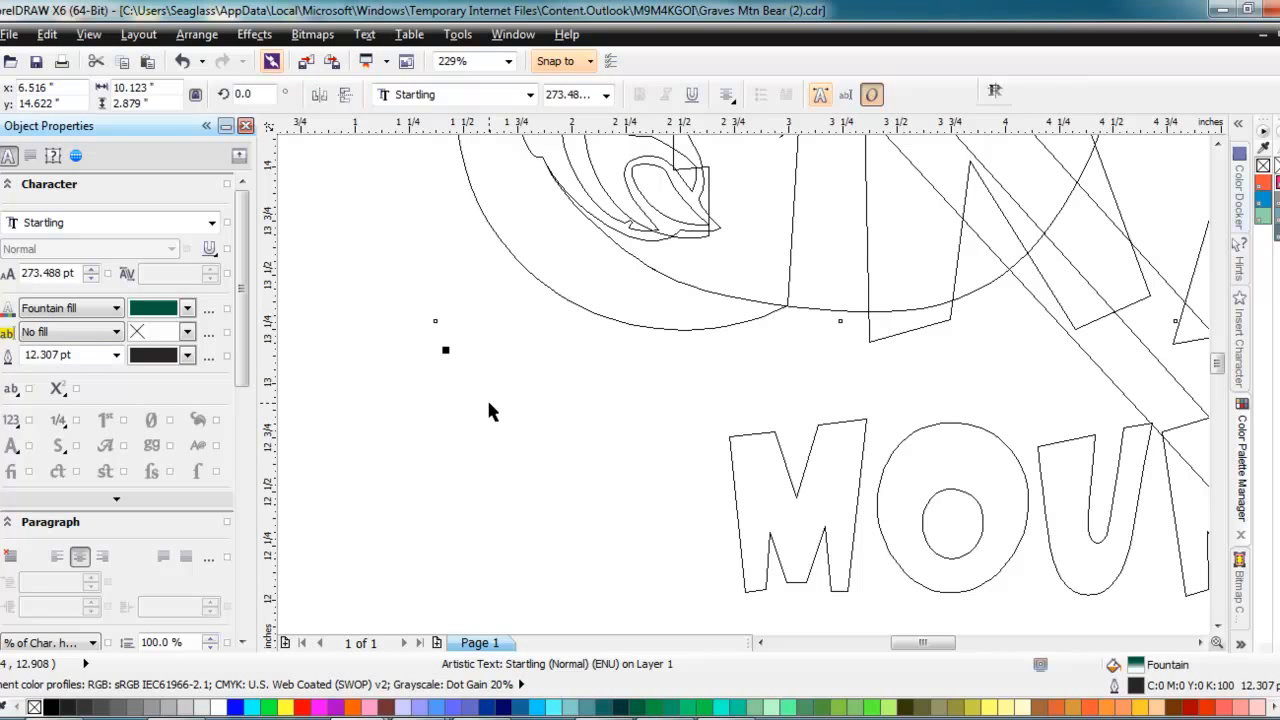
{"action": "key", "text": "F4"}
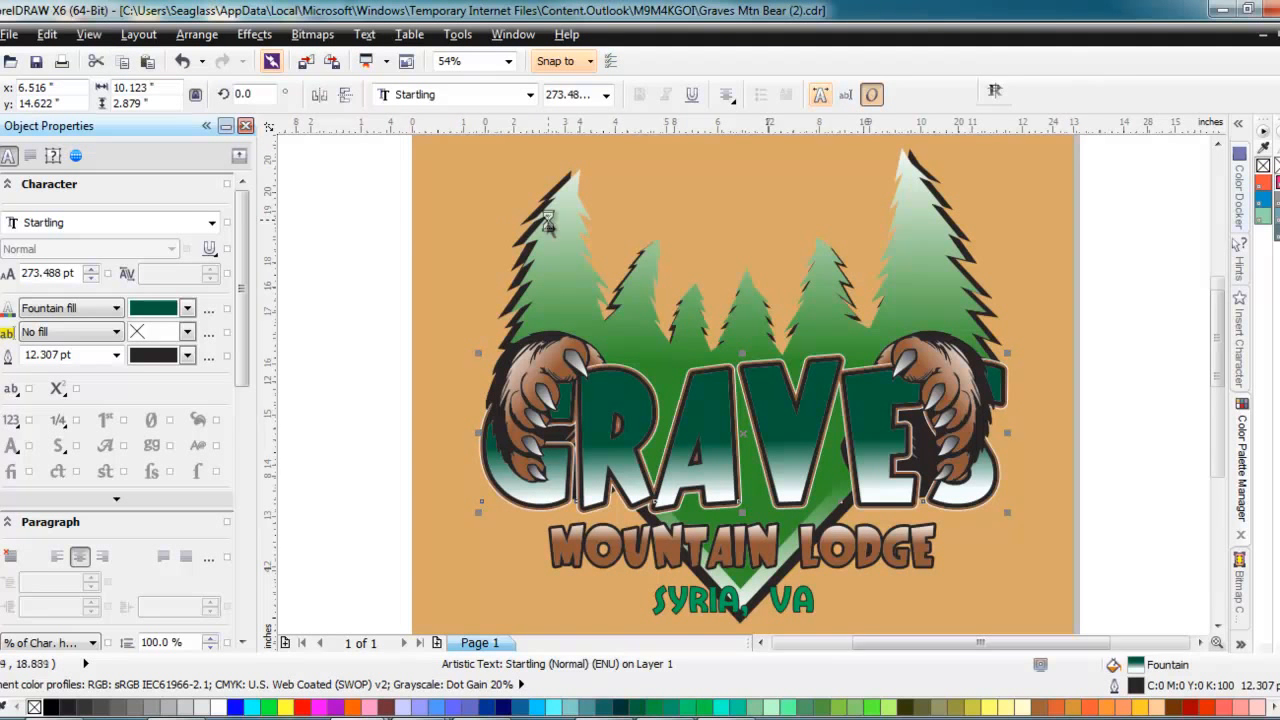
- Create a boundary around all the logo artwork and give its outline the CutContour colour
{"action": "scroll", "coordinate": [553, 230], "scroll_direction": "down", "scroll_amount": 2}
{"action": "left_click_drag", "start_coordinate": [437, 166], "coordinate": [846, 446]}
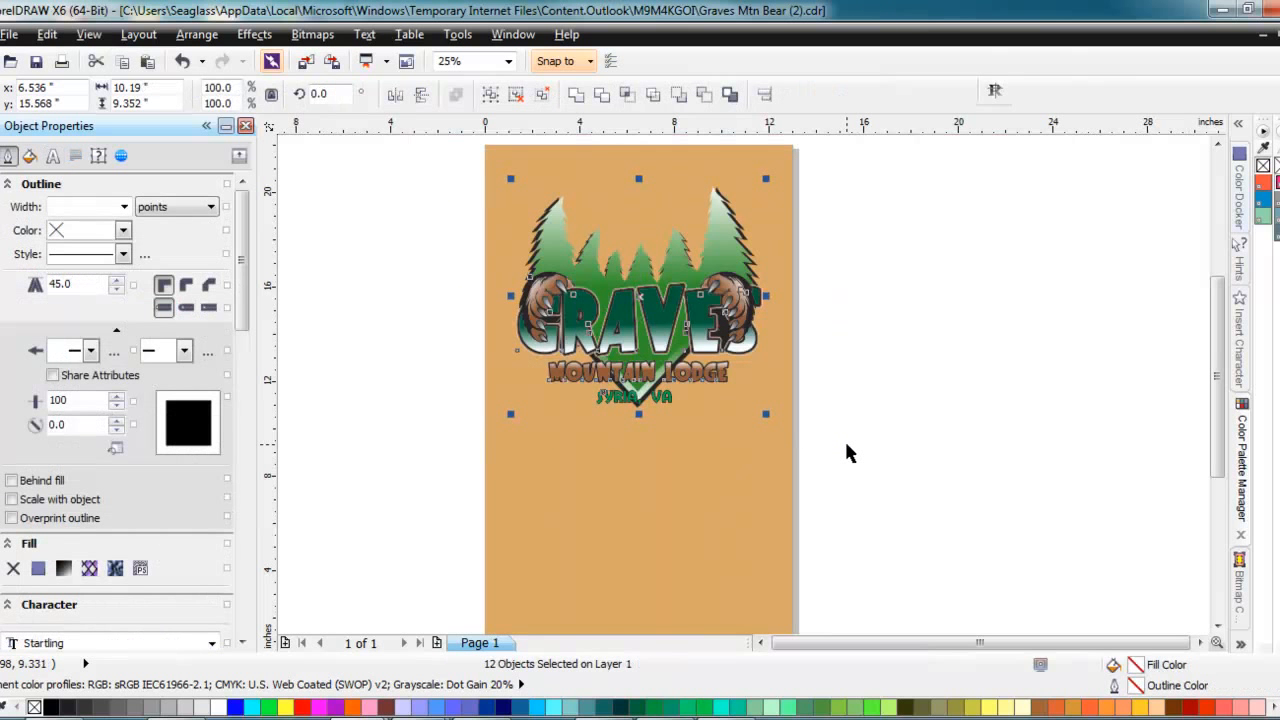
{"action": "left_click", "coordinate": [730, 95]}
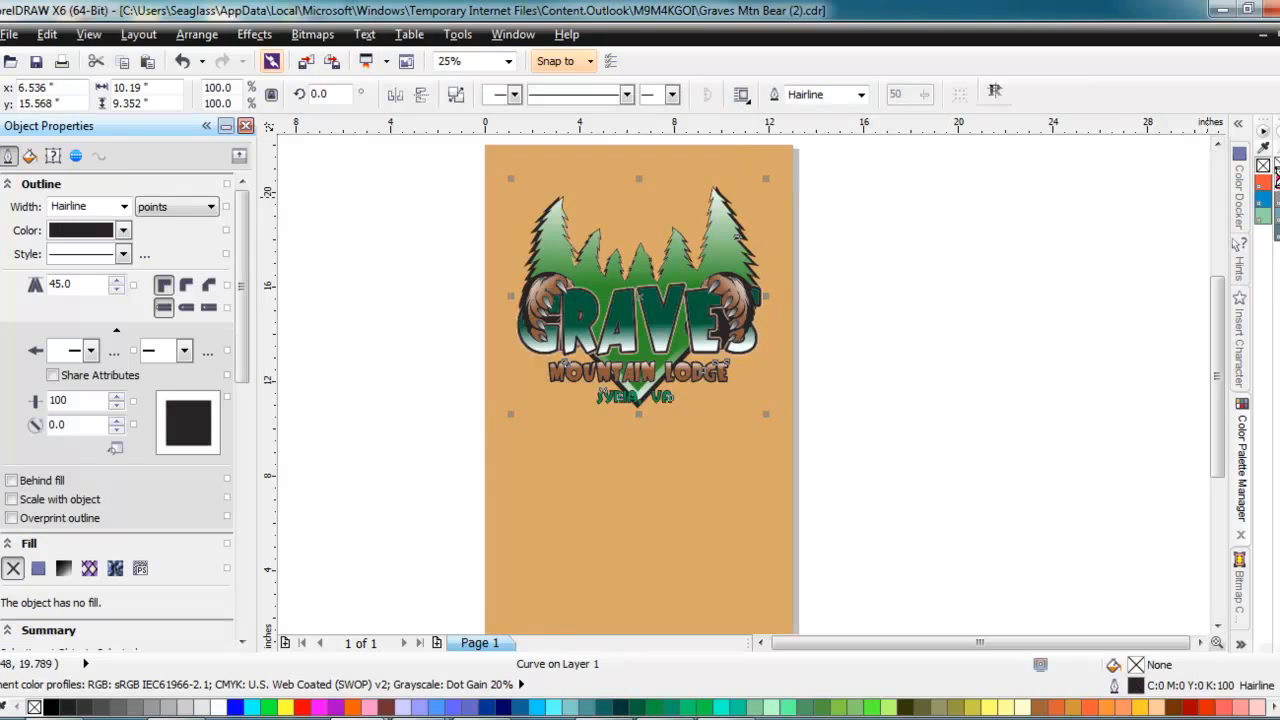
{"action": "right_click", "coordinate": [1270, 178]}
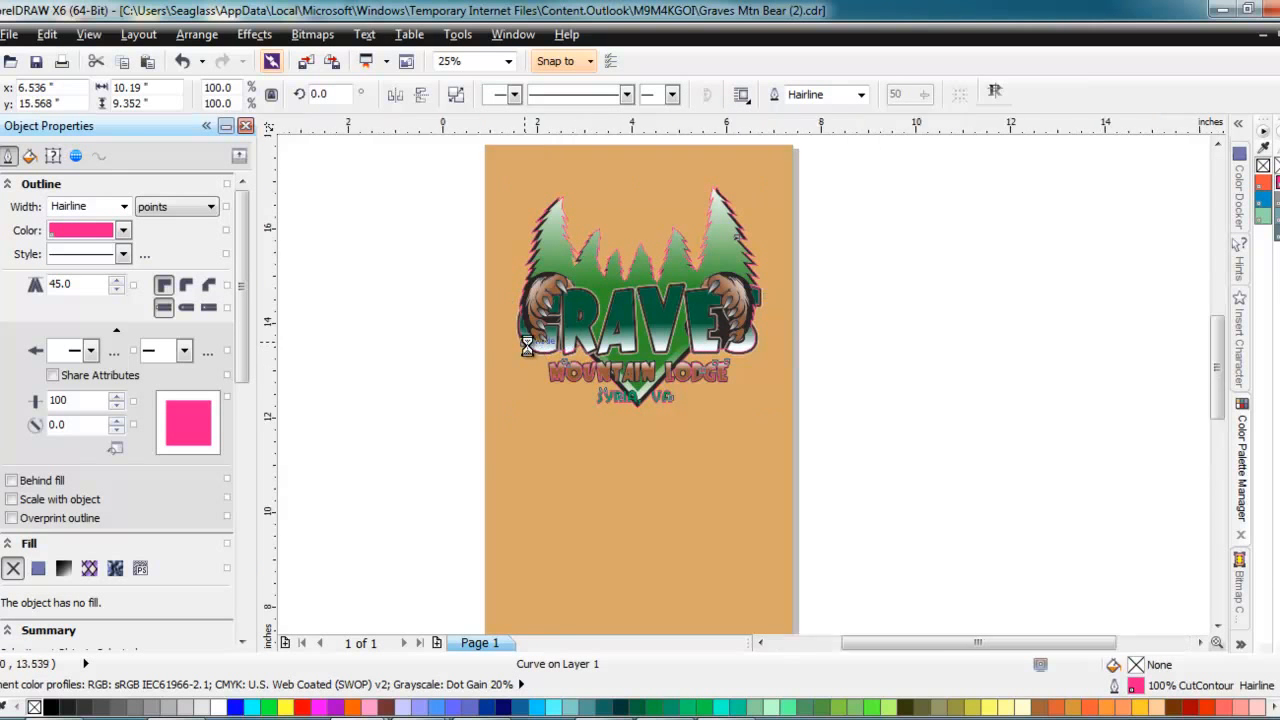
- Check the CutContour line against the thick outlines of the G and MOUNTAIN lettering and discard the contour
{"action": "scroll", "coordinate": [527, 345], "scroll_direction": "up", "scroll_amount": 4}
{"action": "scroll", "coordinate": [934, 433], "scroll_direction": "up", "scroll_amount": 1}
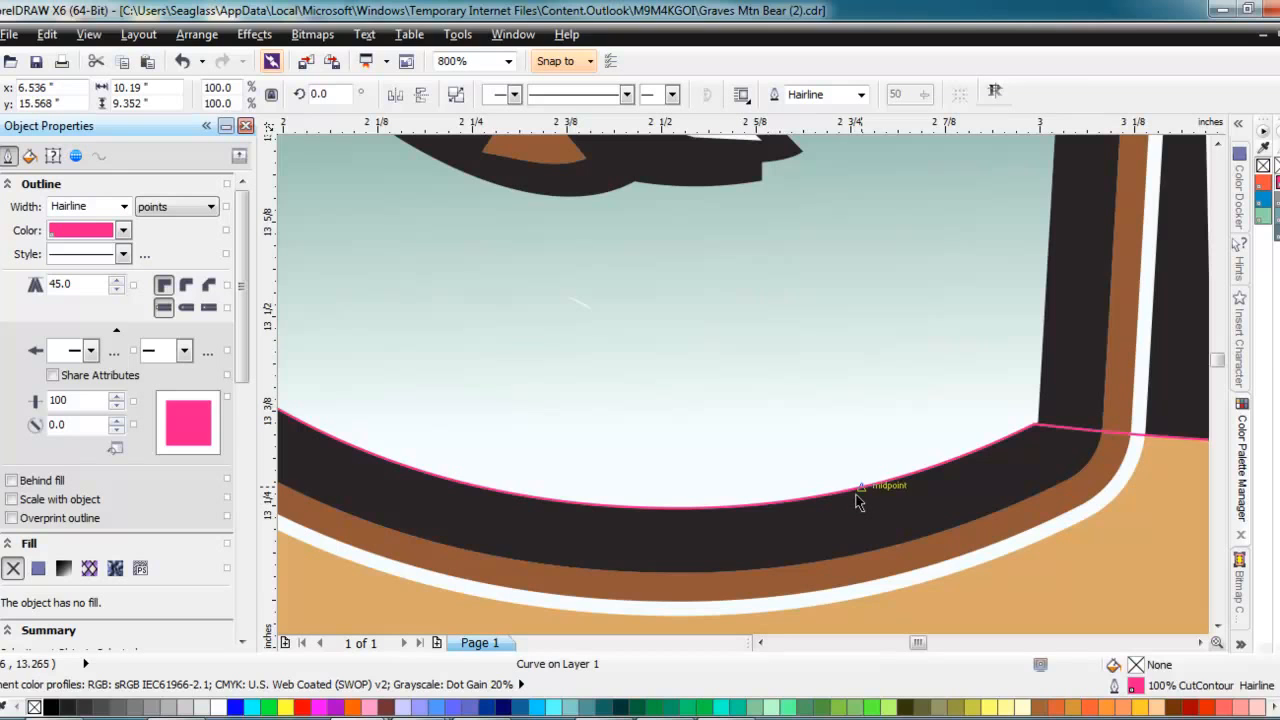
{"action": "scroll", "coordinate": [837, 523], "scroll_direction": "down", "scroll_amount": 2}
{"action": "scroll", "coordinate": [895, 549], "scroll_direction": "down", "scroll_amount": 3}
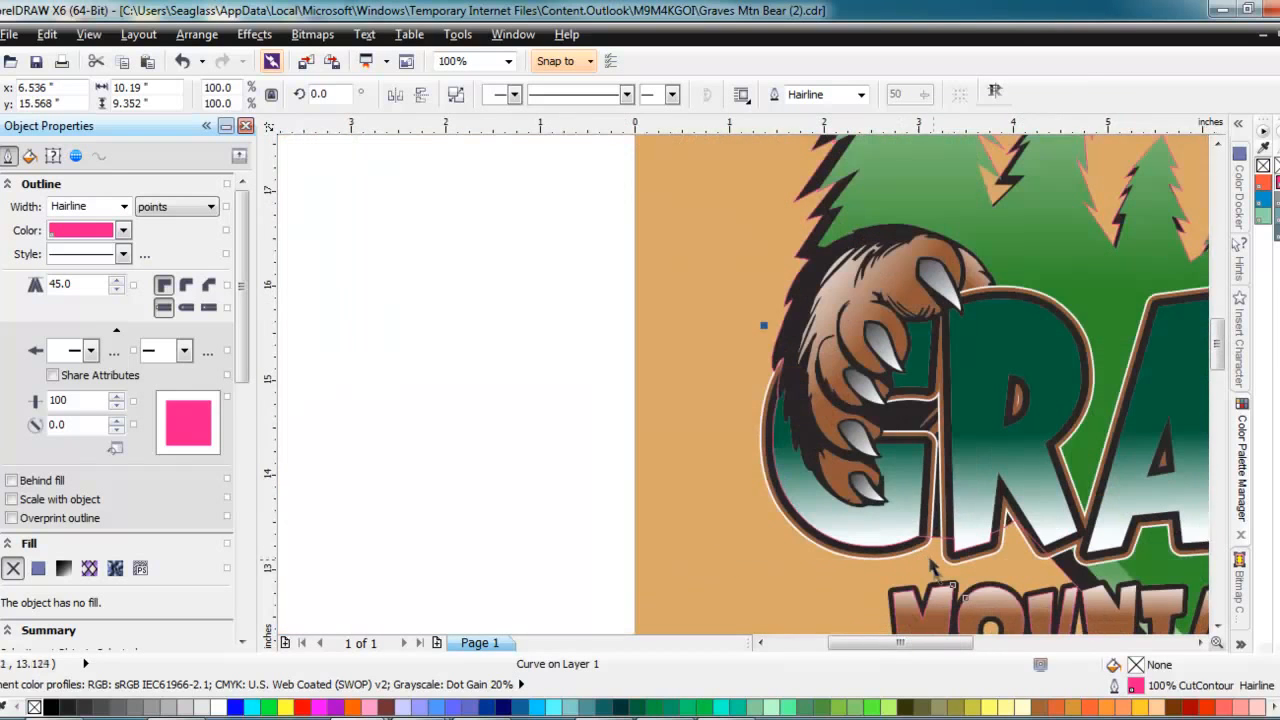
{"action": "scroll", "coordinate": [918, 592], "scroll_direction": "up", "scroll_amount": 5}
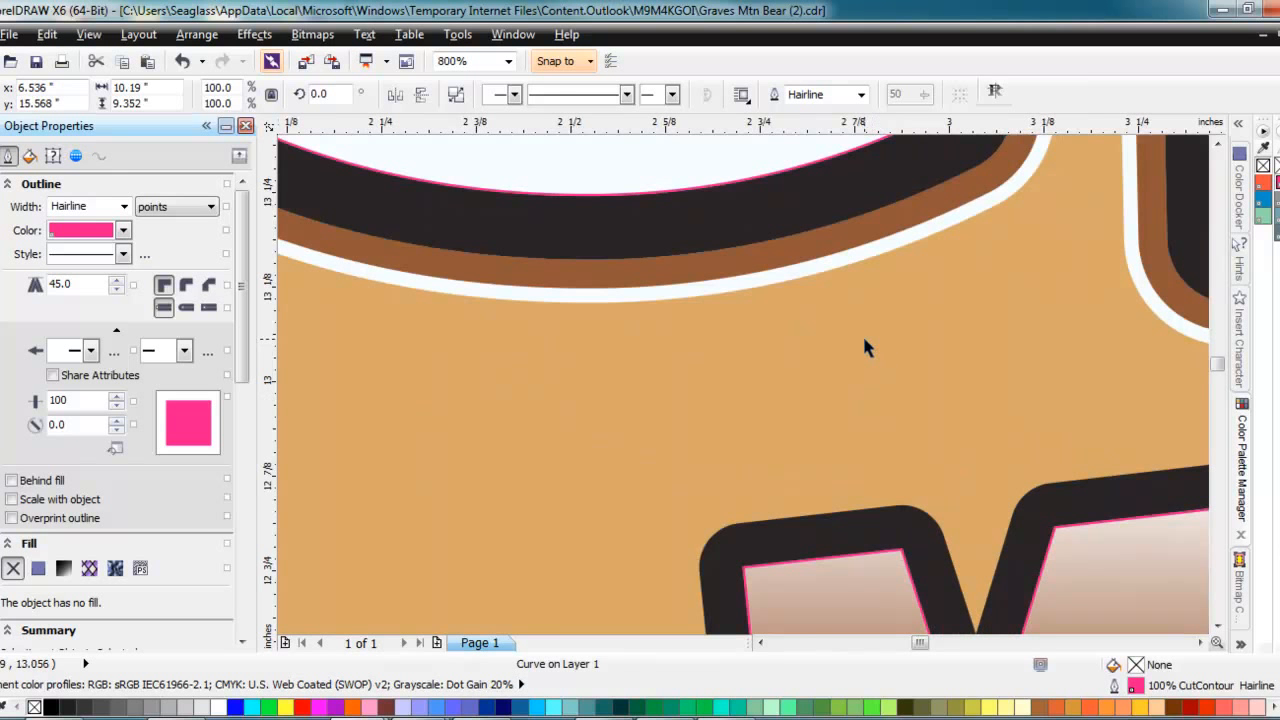
{"action": "scroll", "coordinate": [857, 337], "scroll_direction": "down", "scroll_amount": 3}
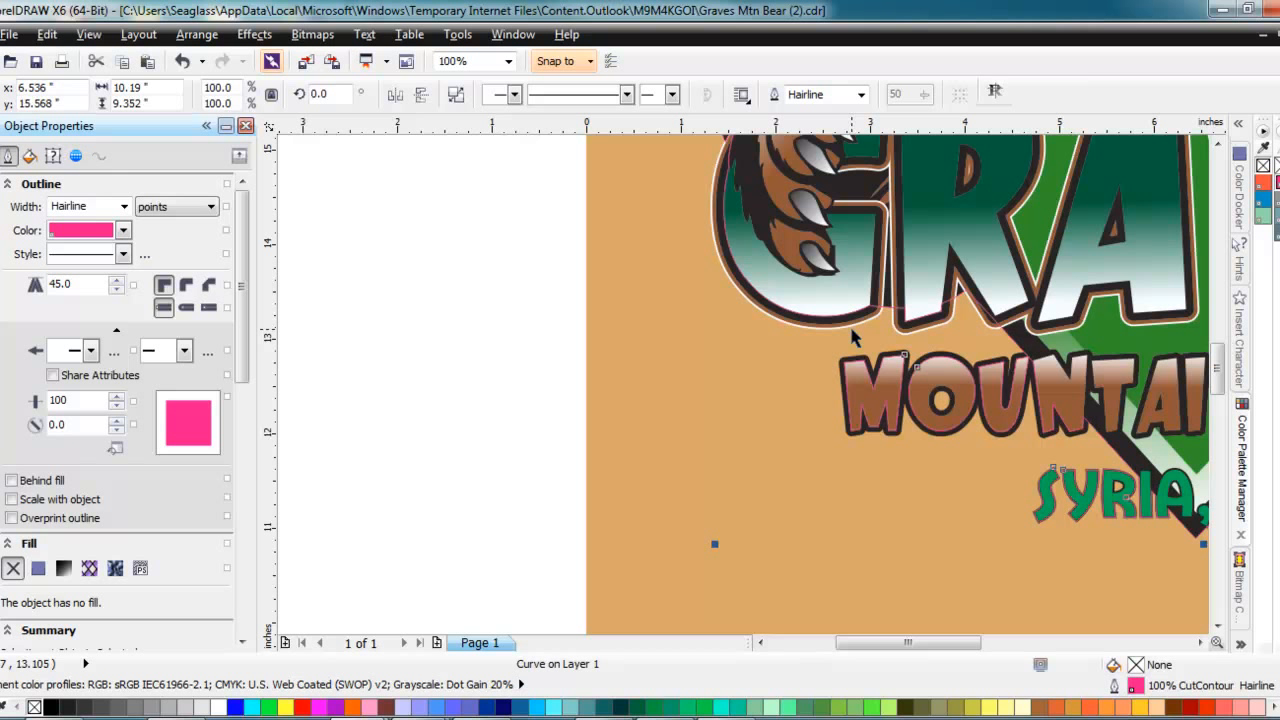
{"action": "key", "text": "Escape"}
{"action": "key", "text": "F4"}
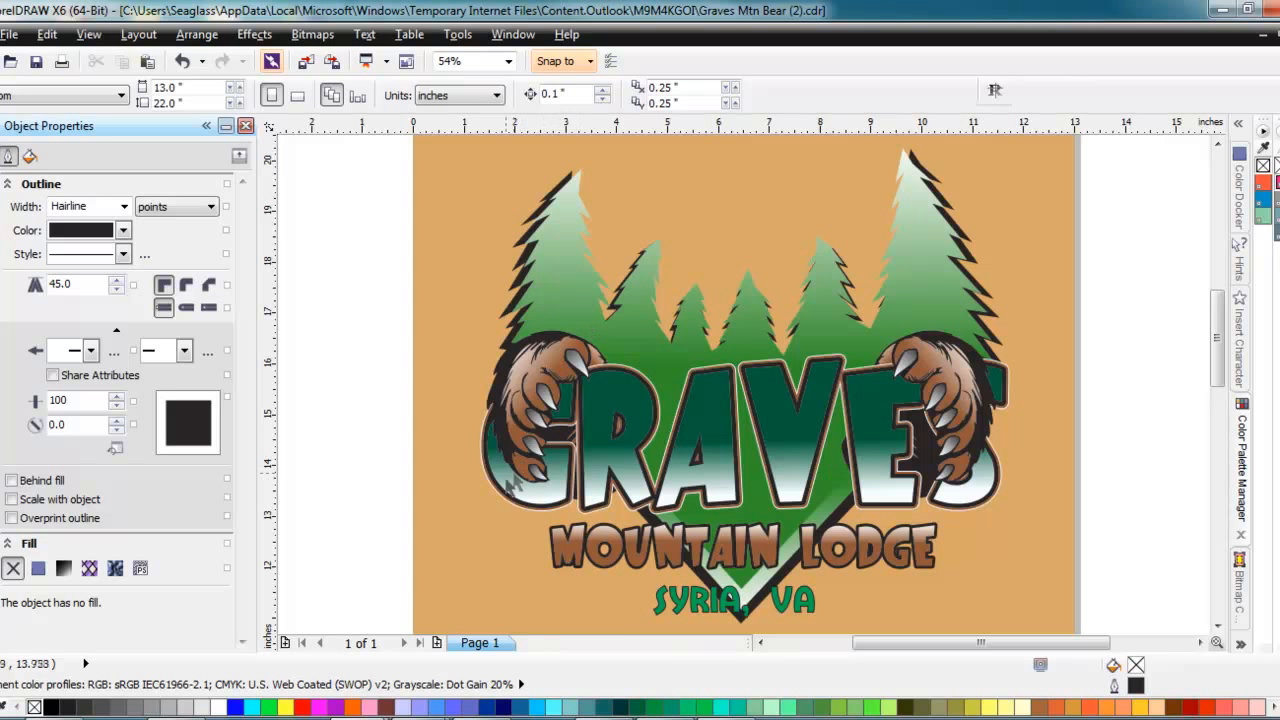
- Convert the black outline of the front GRAVES text to an object
{"action": "left_click", "coordinate": [512, 480]}
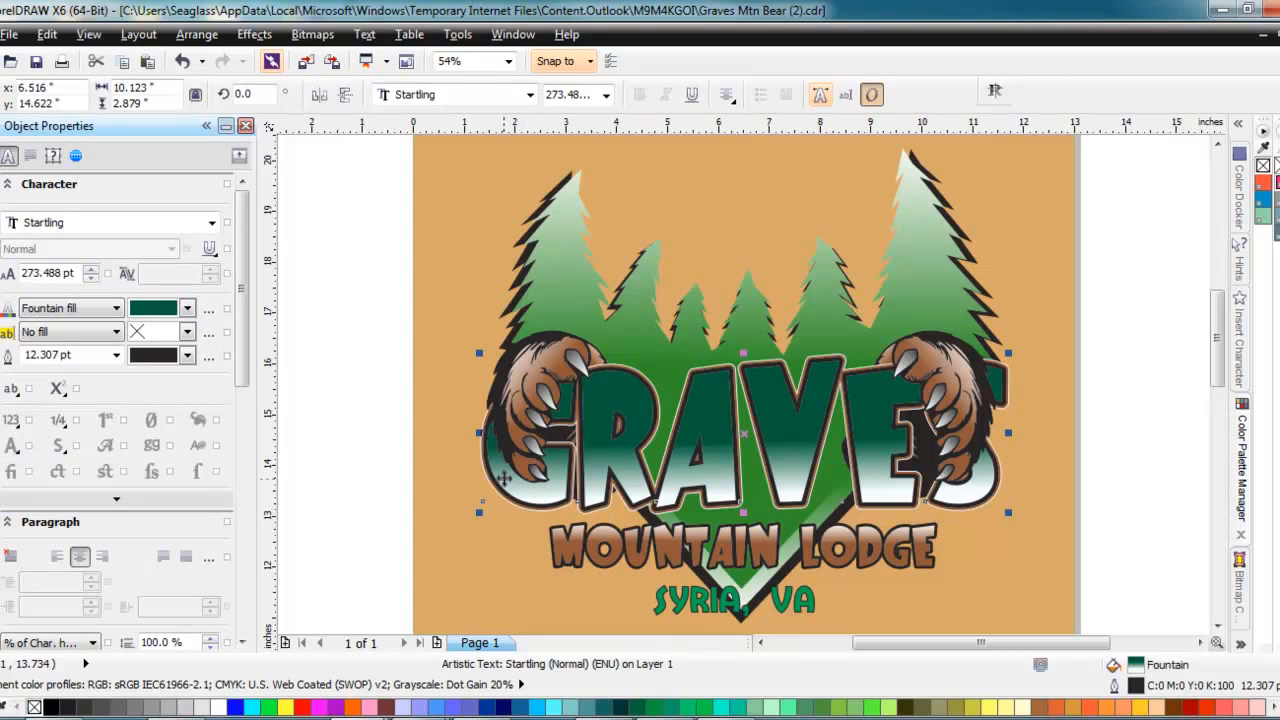
{"action": "left_click", "coordinate": [197, 34]}
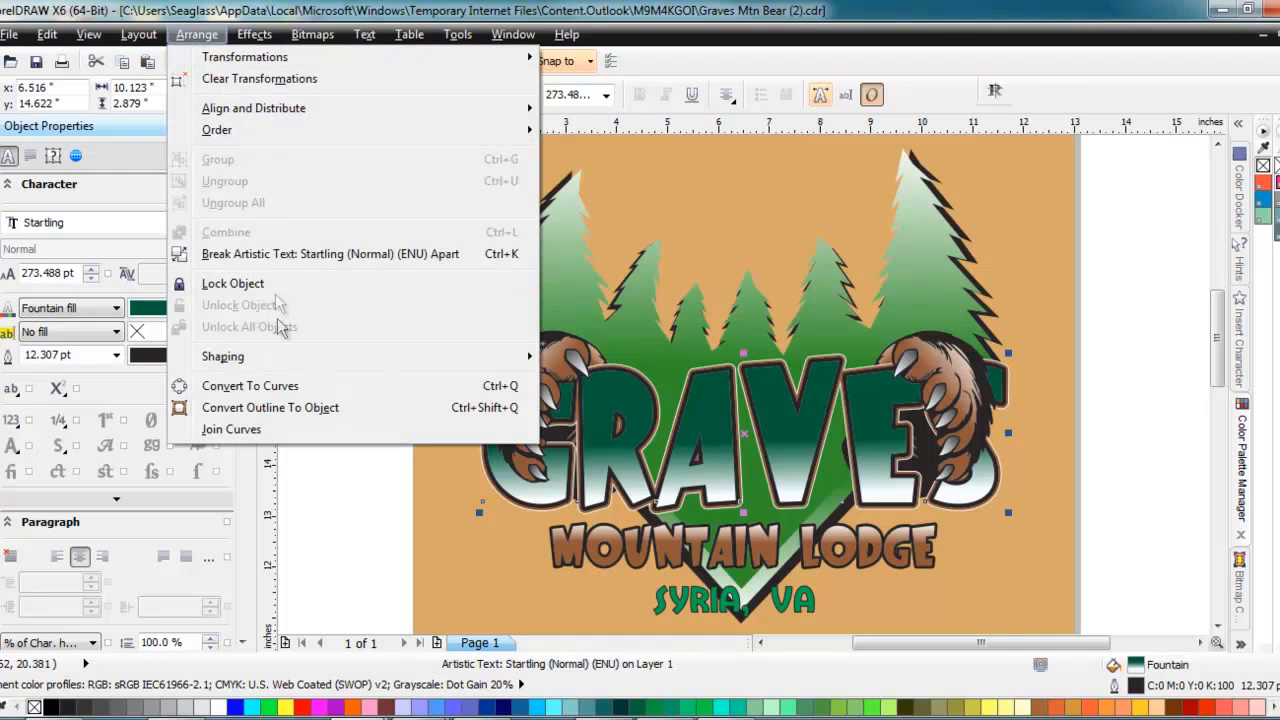
{"action": "left_click", "coordinate": [484, 414]}
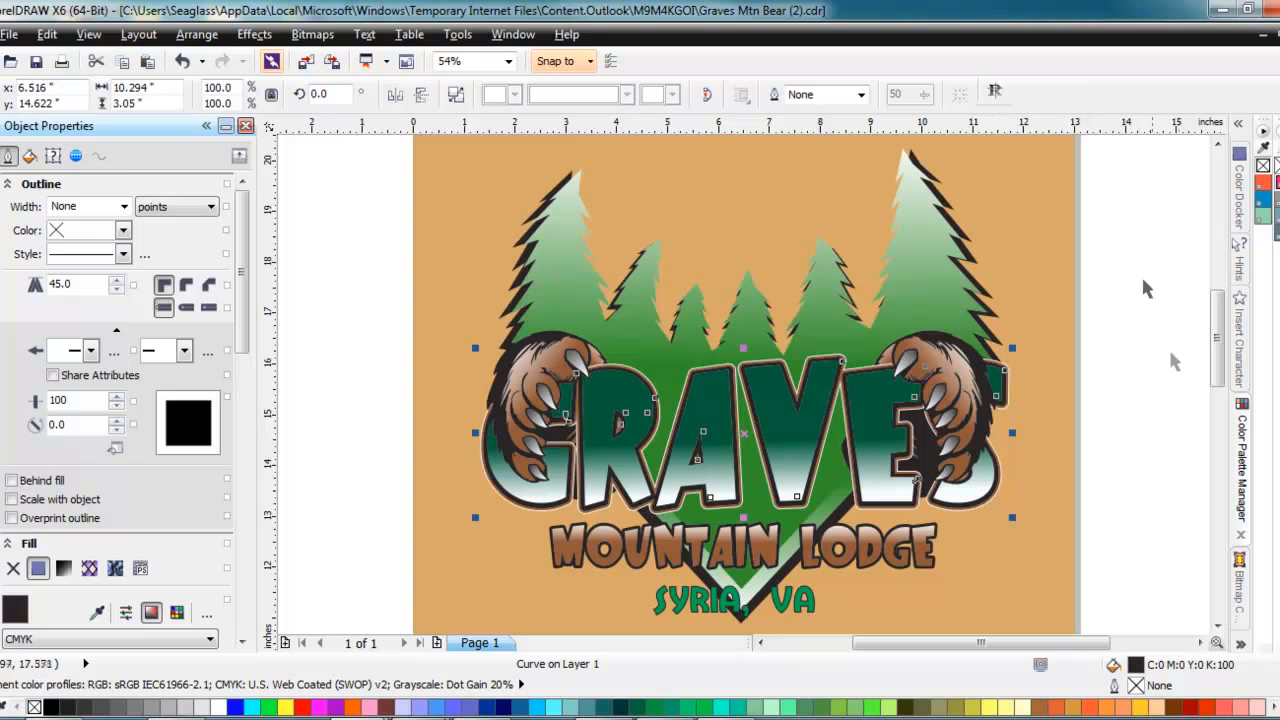
- Show the Object Manager and convert the outline of the SYRIA, VA curve to an object
{"action": "left_click", "coordinate": [1242, 646]}
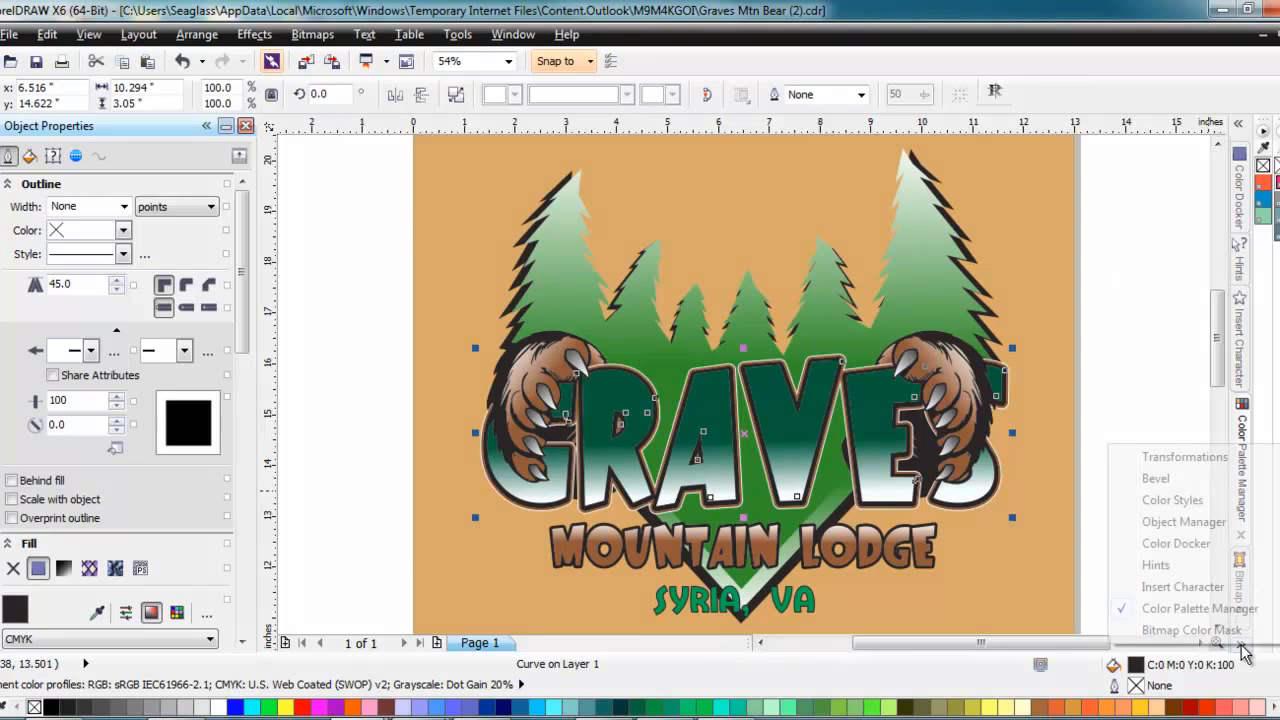
{"action": "left_click", "coordinate": [1197, 522]}
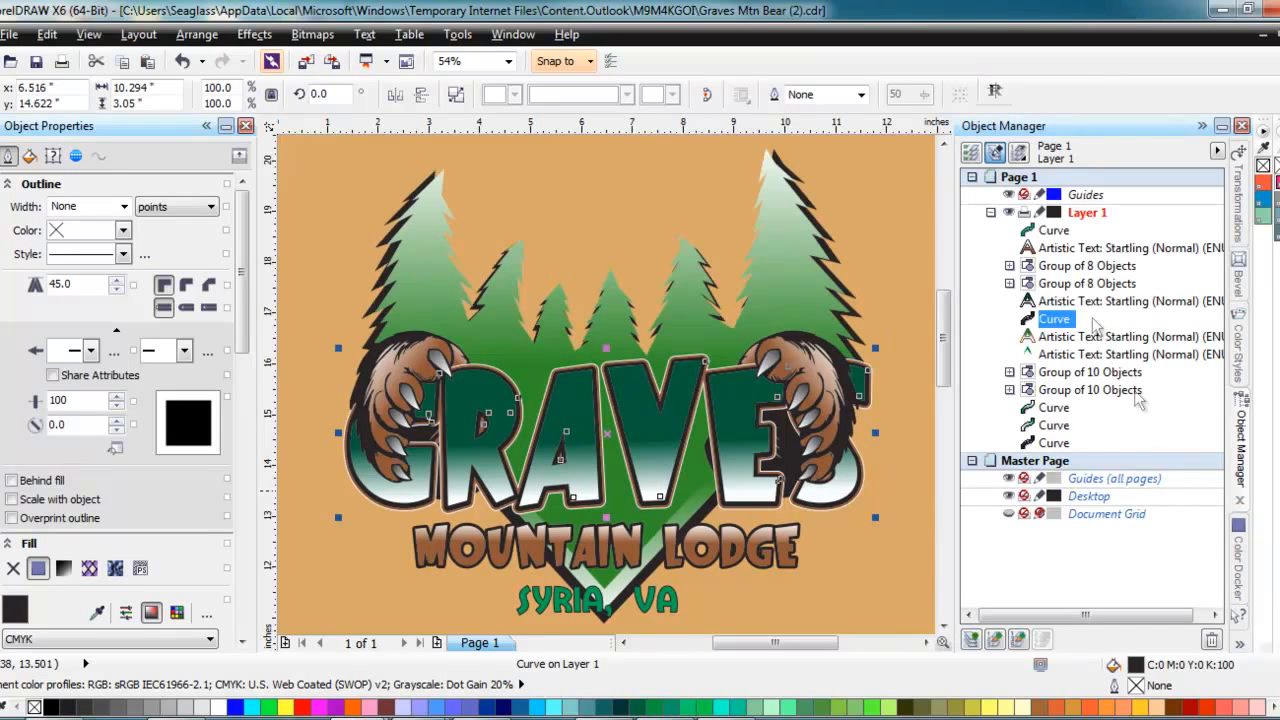
{"action": "left_click", "coordinate": [1052, 231]}
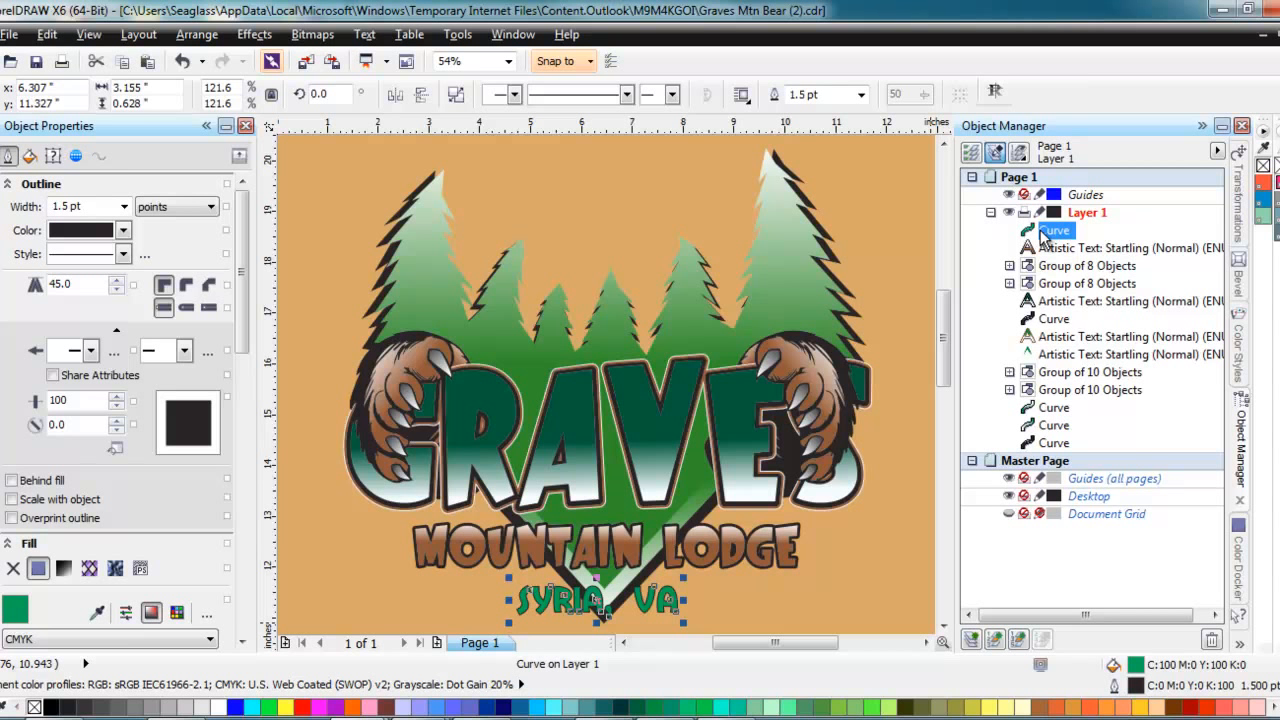
{"action": "left_click", "coordinate": [1052, 232]}
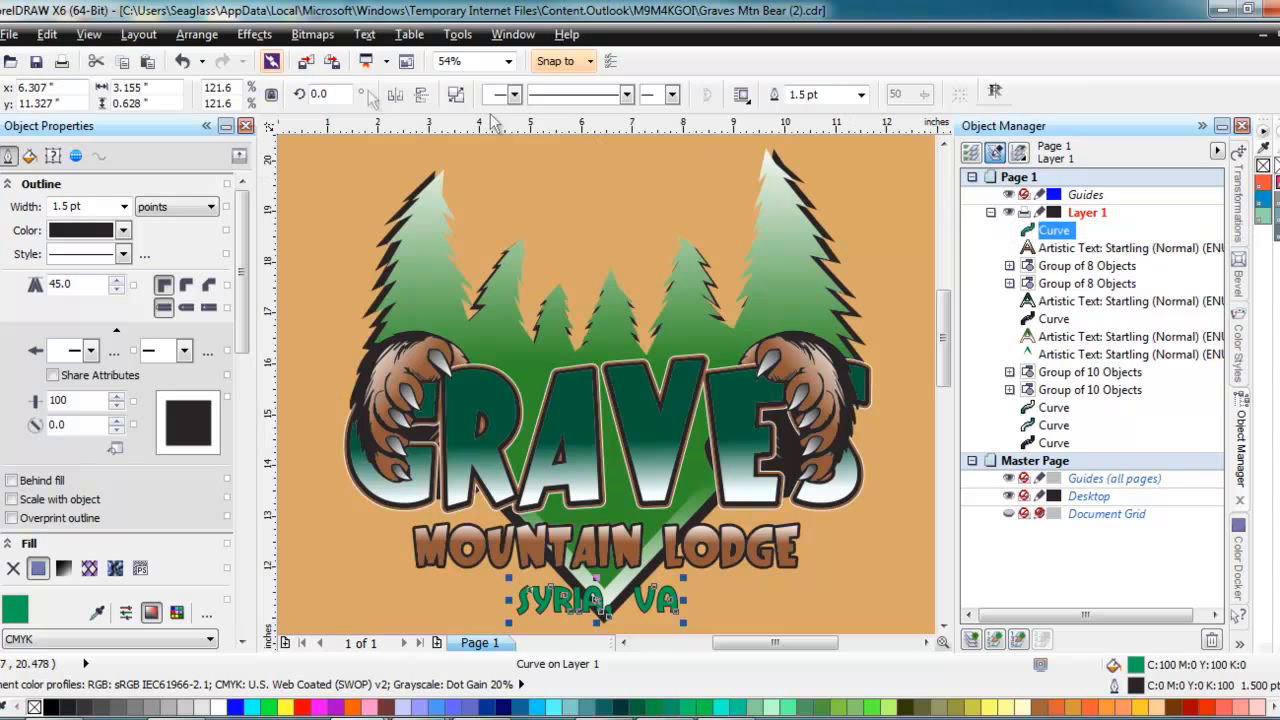
{"action": "left_click", "coordinate": [197, 36]}
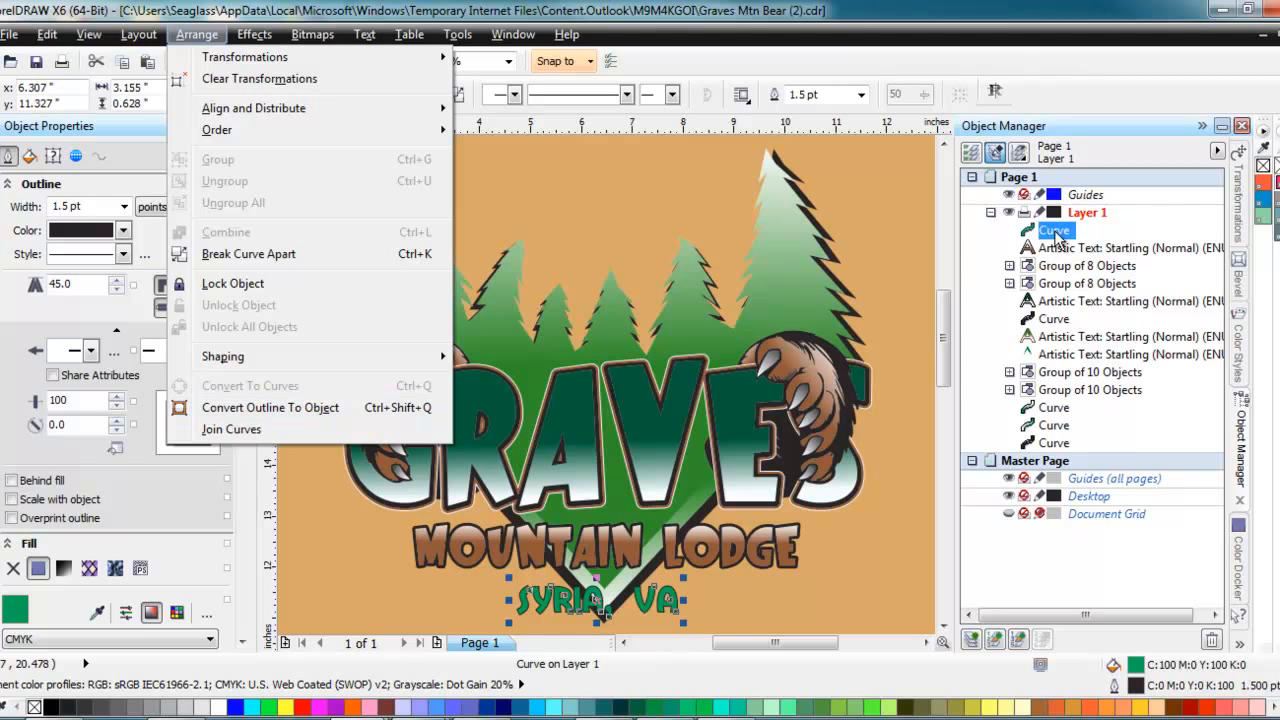
{"action": "left_click", "coordinate": [609, 212]}
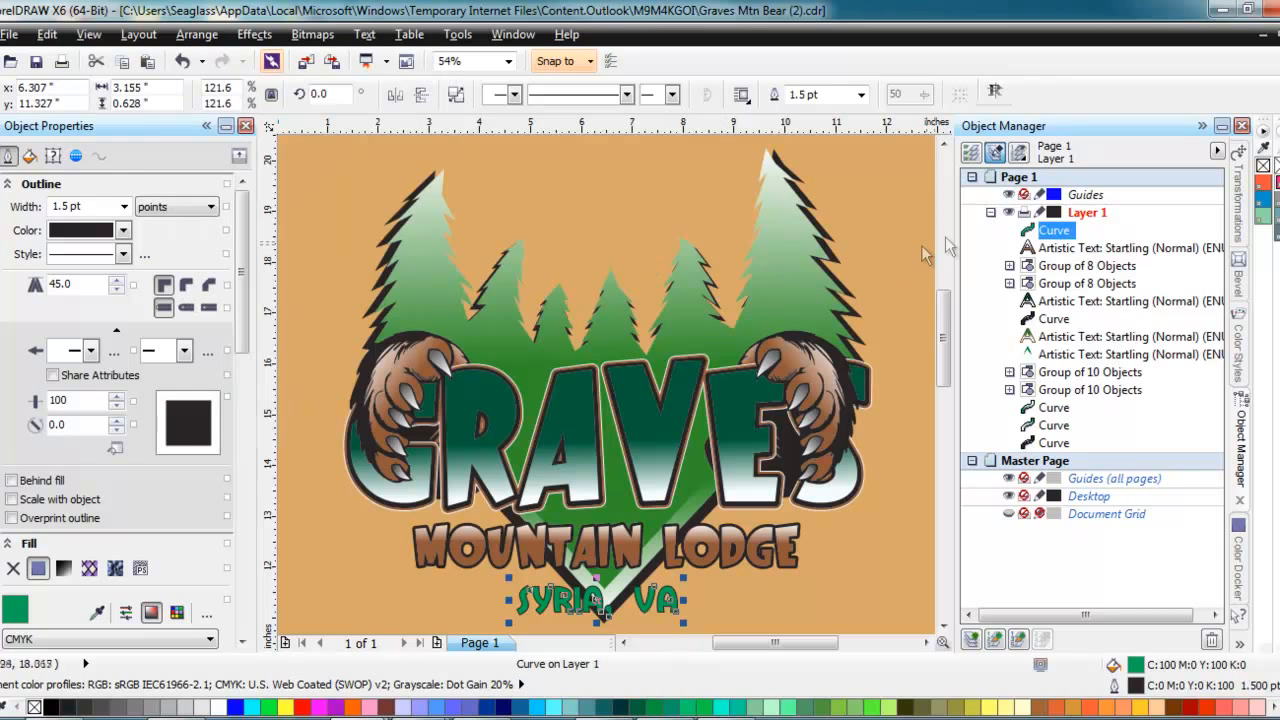
{"action": "left_click", "coordinate": [1055, 232]}
{"action": "left_click", "coordinate": [1056, 248]}
{"action": "left_click", "coordinate": [1053, 231]}
{"action": "key", "text": "ctrl+shift+q"}
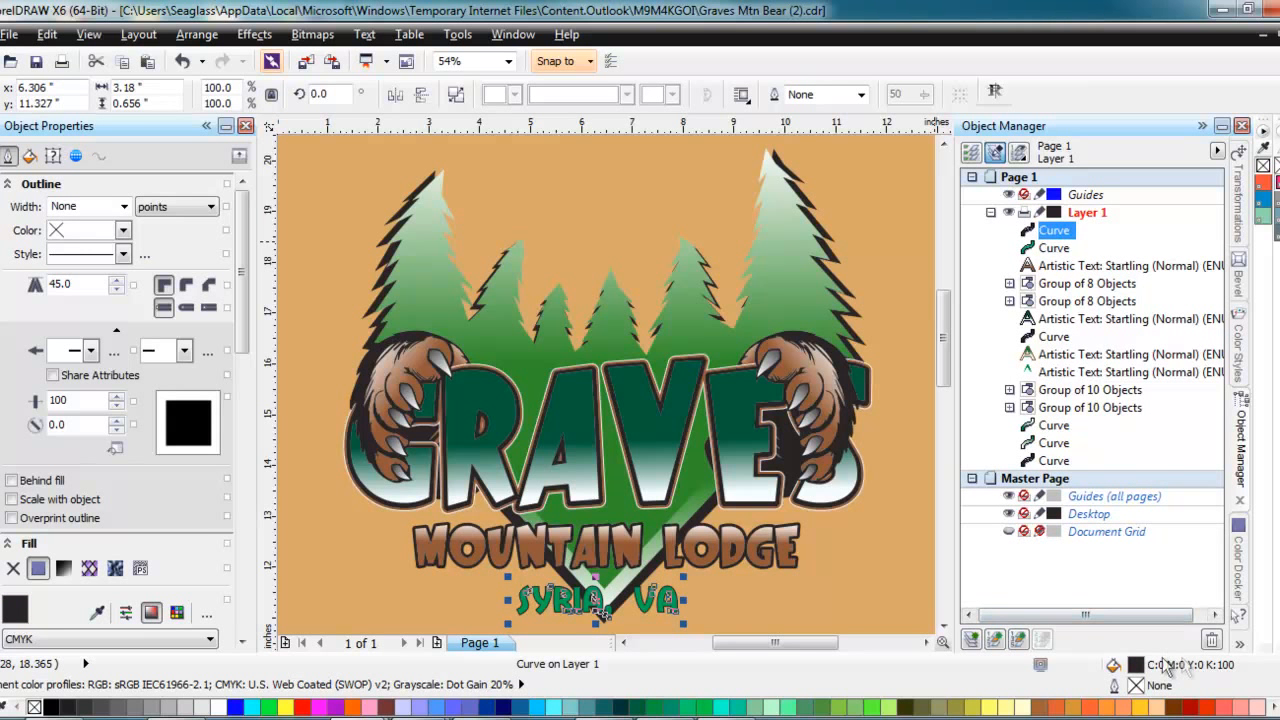
- Convert the outline of the MOUNTAIN LODGE text to an object
{"action": "left_click", "coordinate": [1055, 248]}
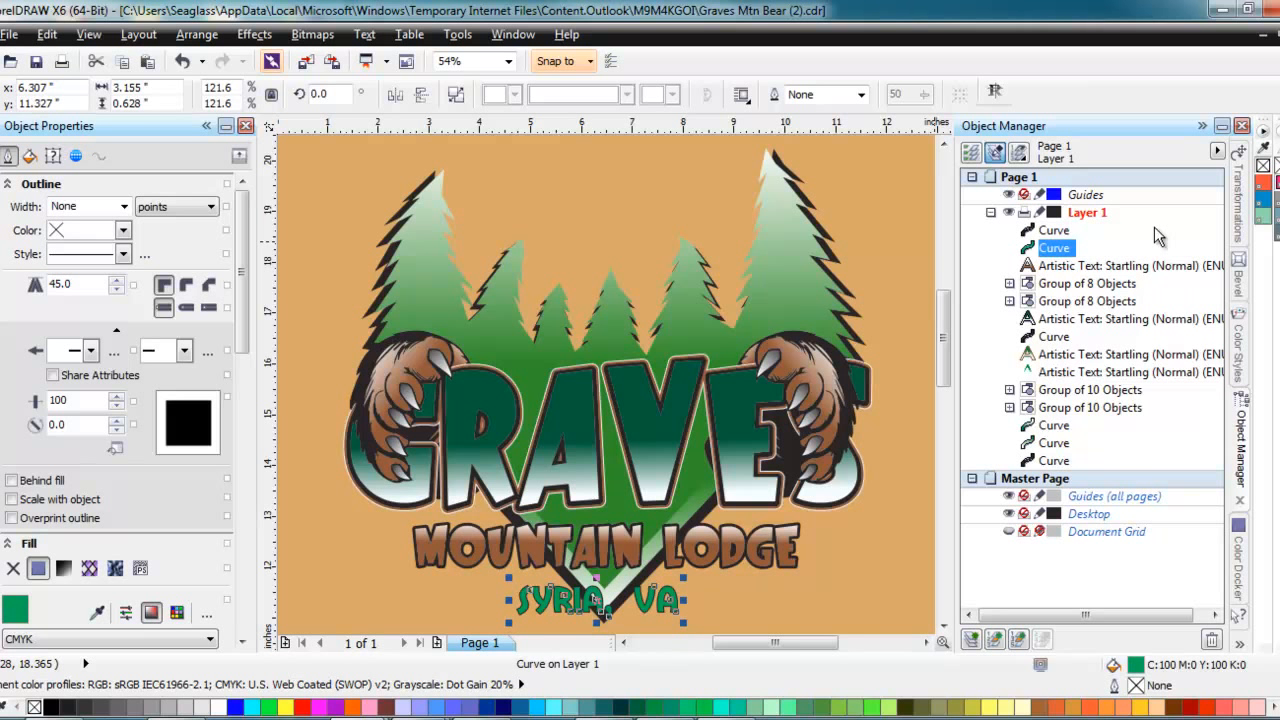
{"action": "key", "text": "ctrl+z"}
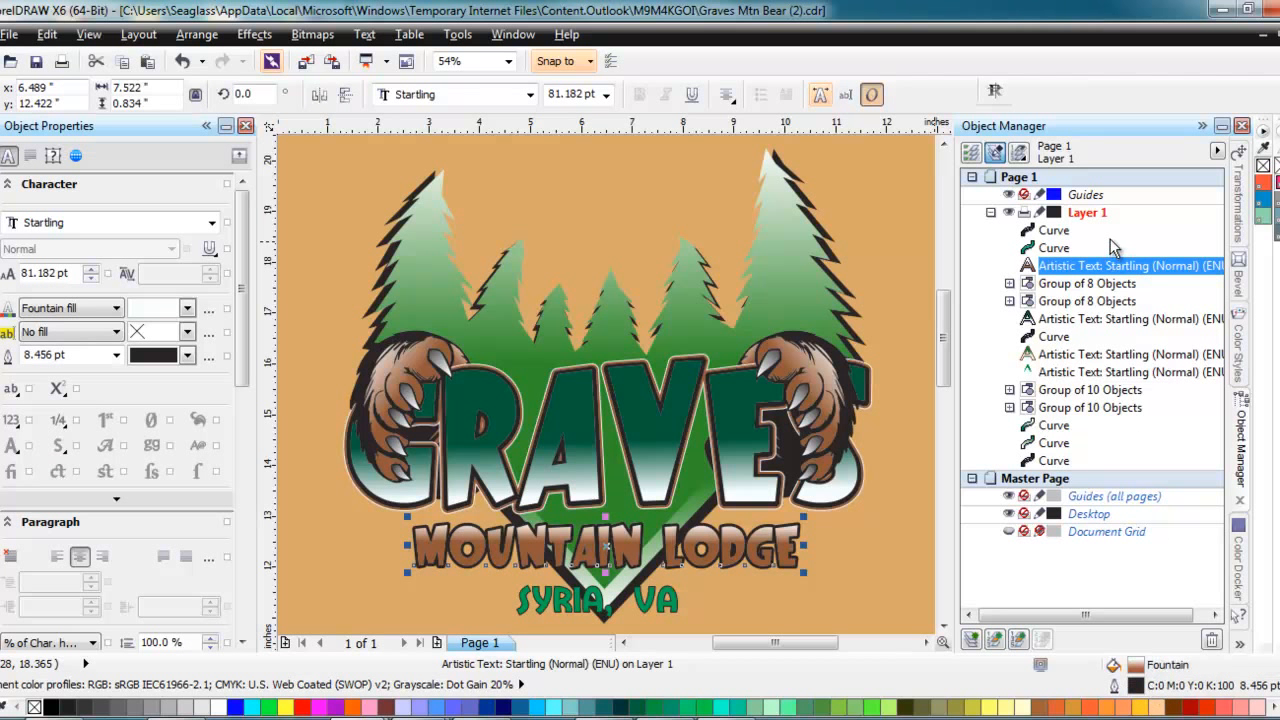
{"action": "key", "text": "ctrl+shift+q"}
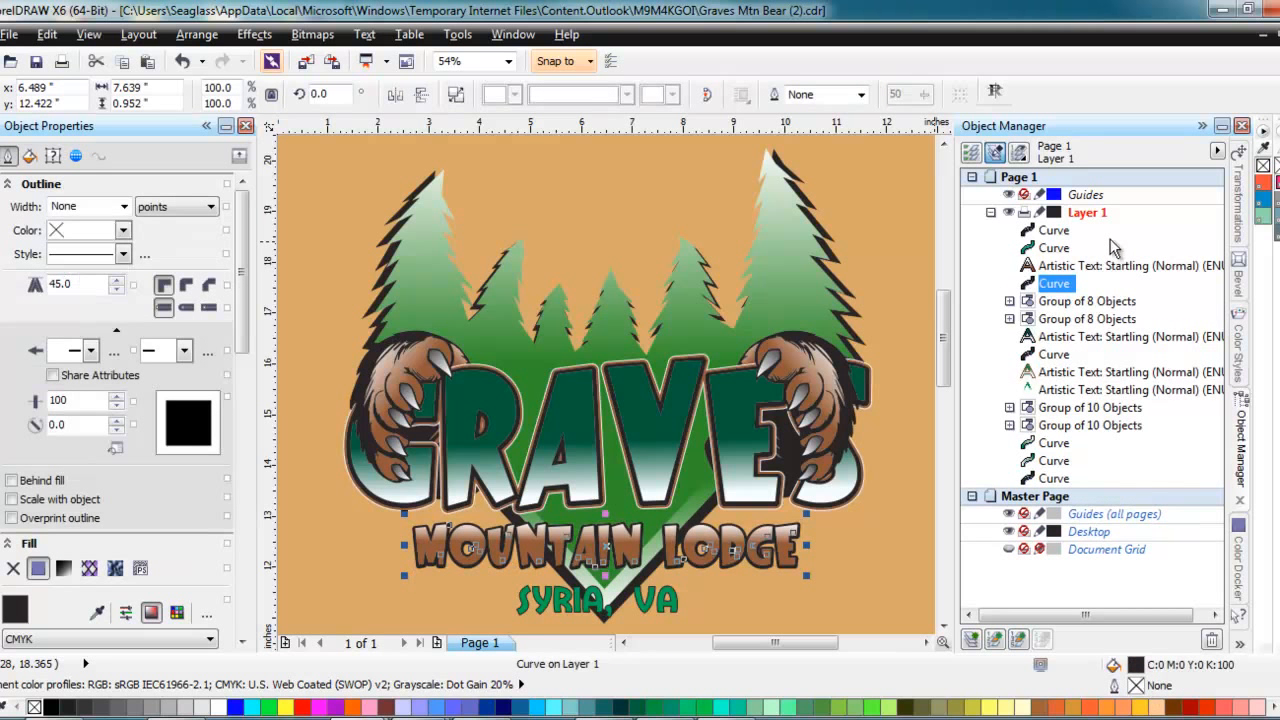
- Convert the brown PANTONE 4635 outline of the middle GRAVES text to an object
{"action": "key", "text": "Tab"}
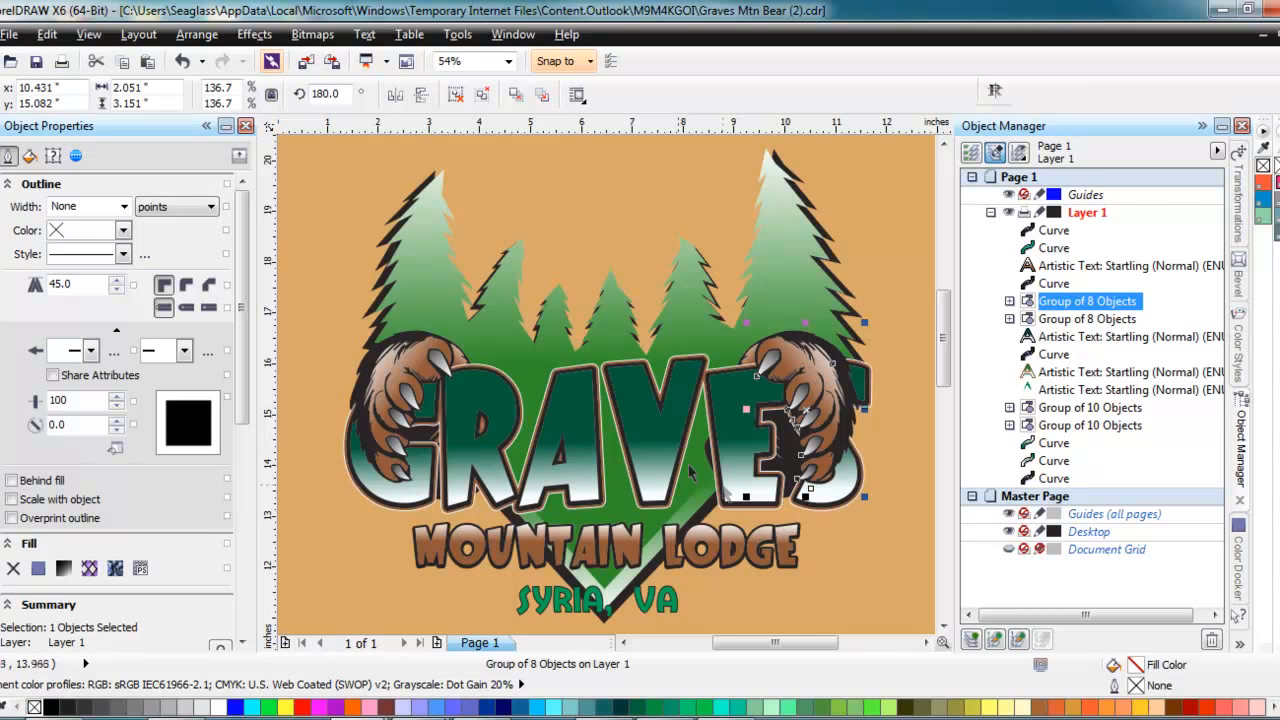
{"action": "left_click", "coordinate": [1073, 341]}
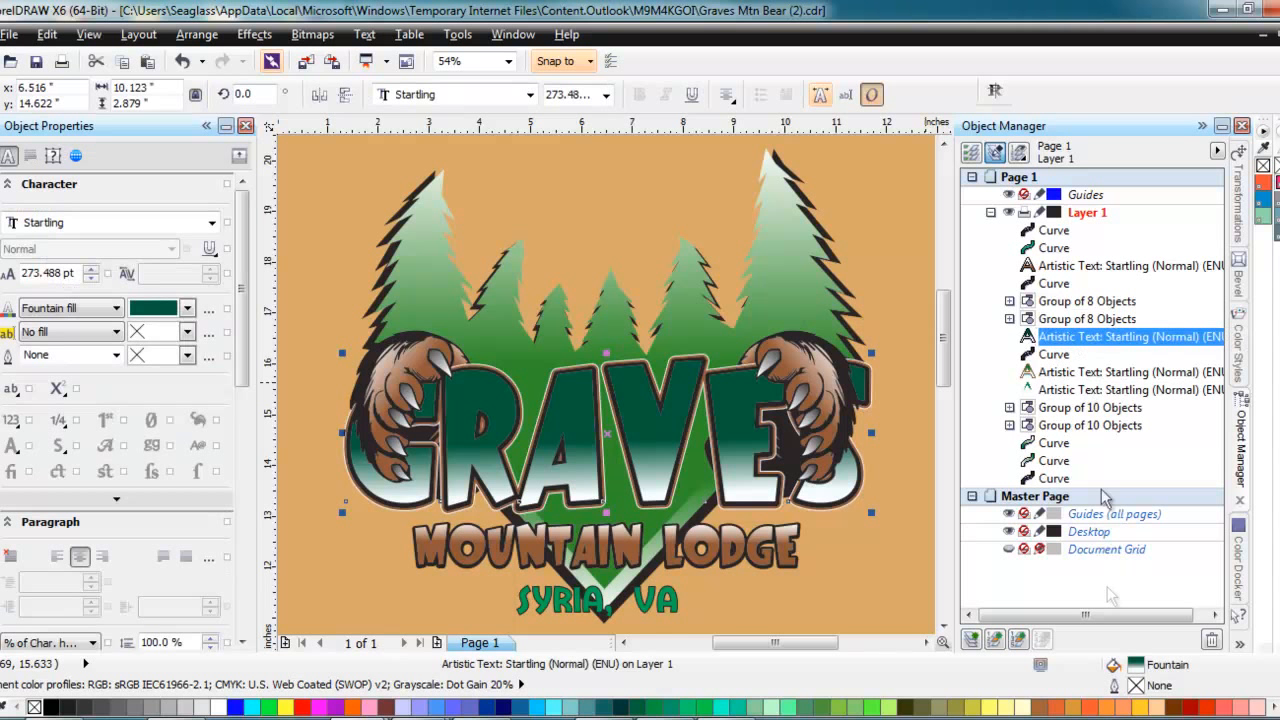
{"action": "left_click", "coordinate": [1055, 357]}
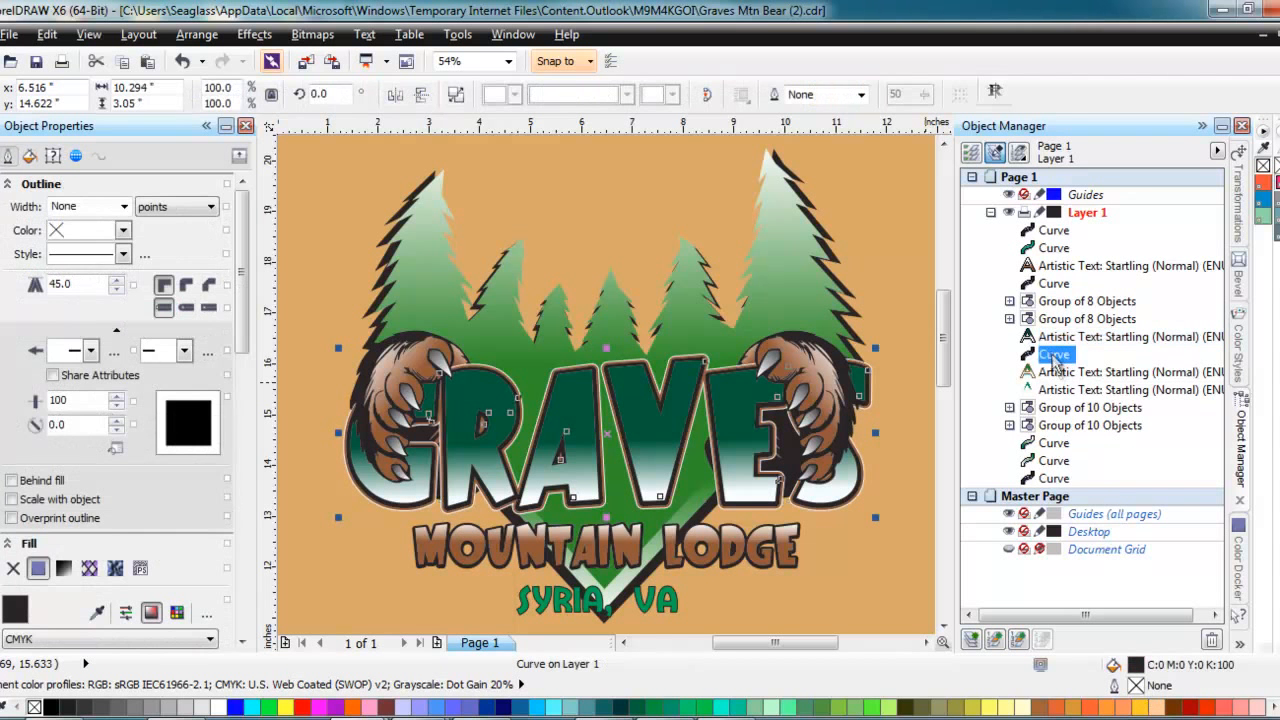
{"action": "left_click", "coordinate": [1063, 378]}
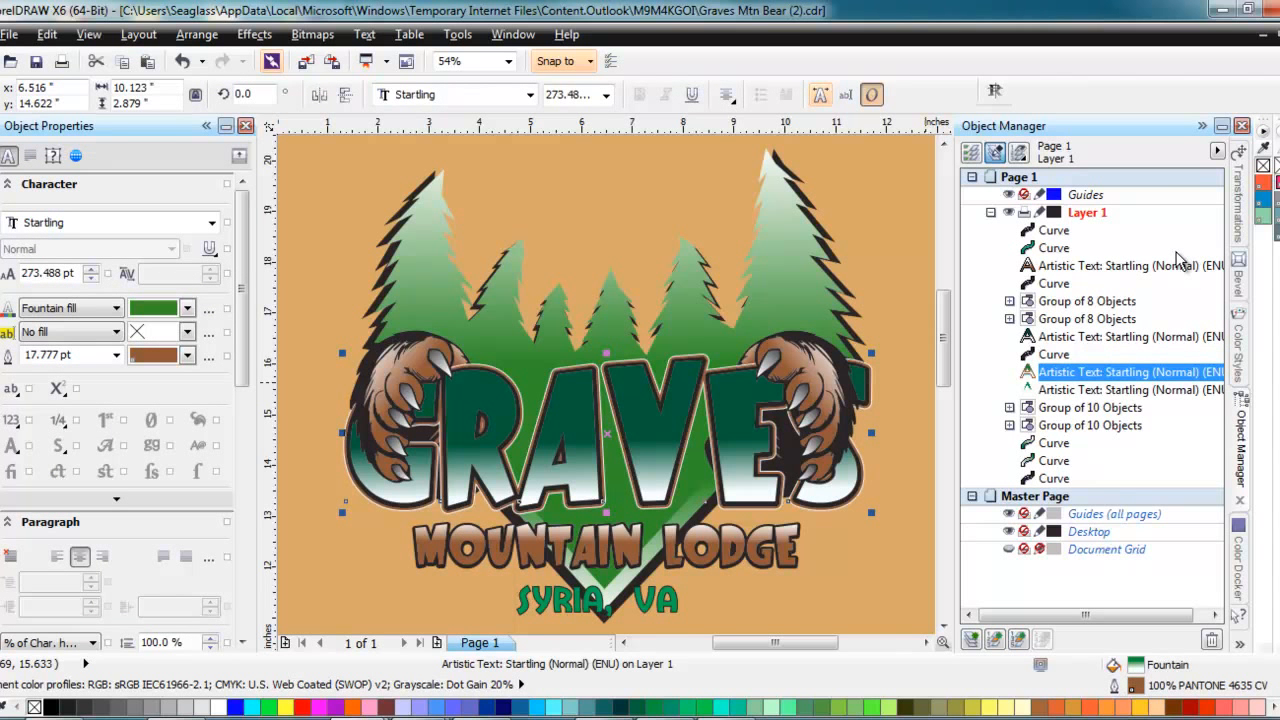
{"action": "key", "text": "ctrl+shift+q"}
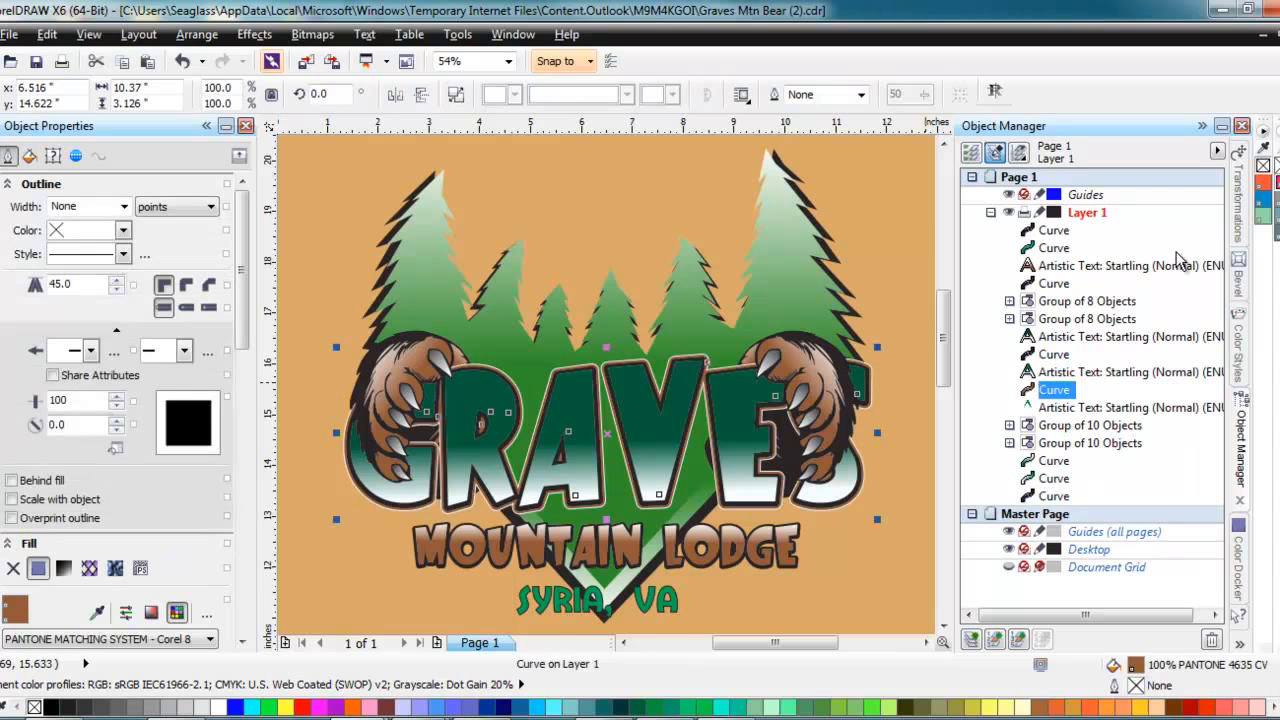
- Convert the white outline of the back GRAVES text to an object and move on to the 10-object groups
{"action": "key", "text": "Tab"}
{"action": "key", "text": "ctrl+shift+q"}
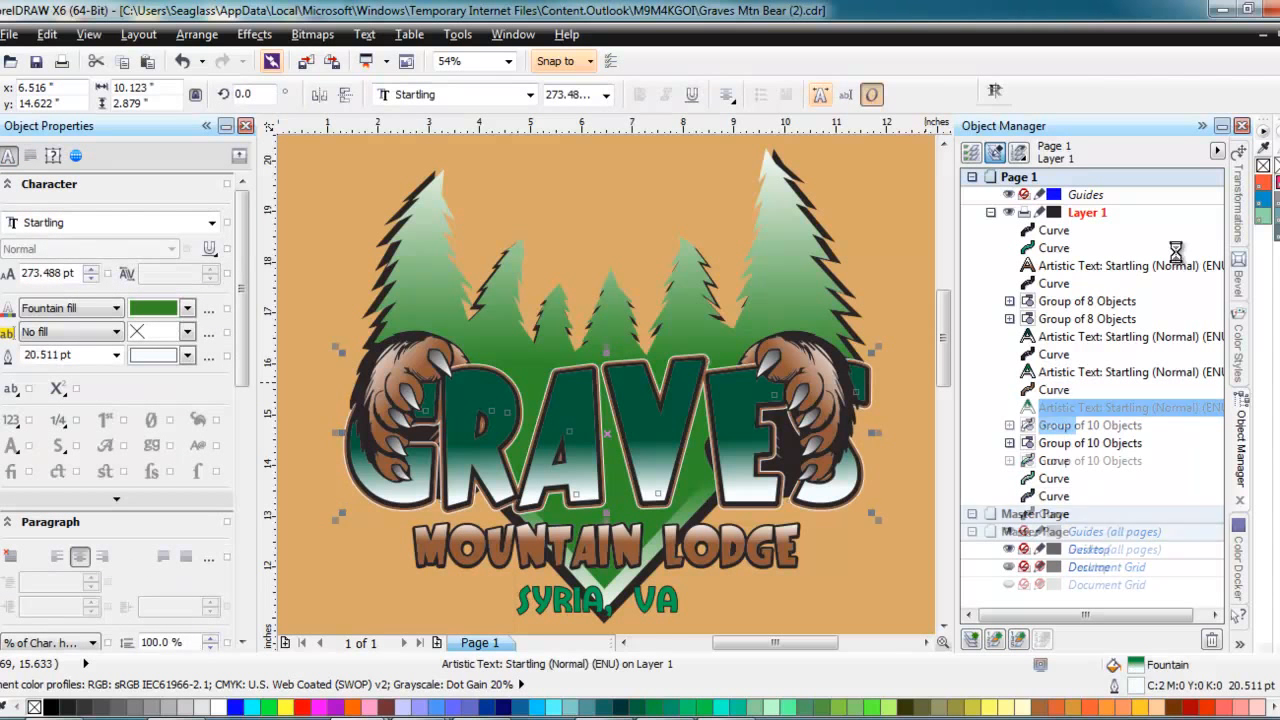
{"action": "key", "text": "Tab"}
{"action": "key", "text": "Tab"}
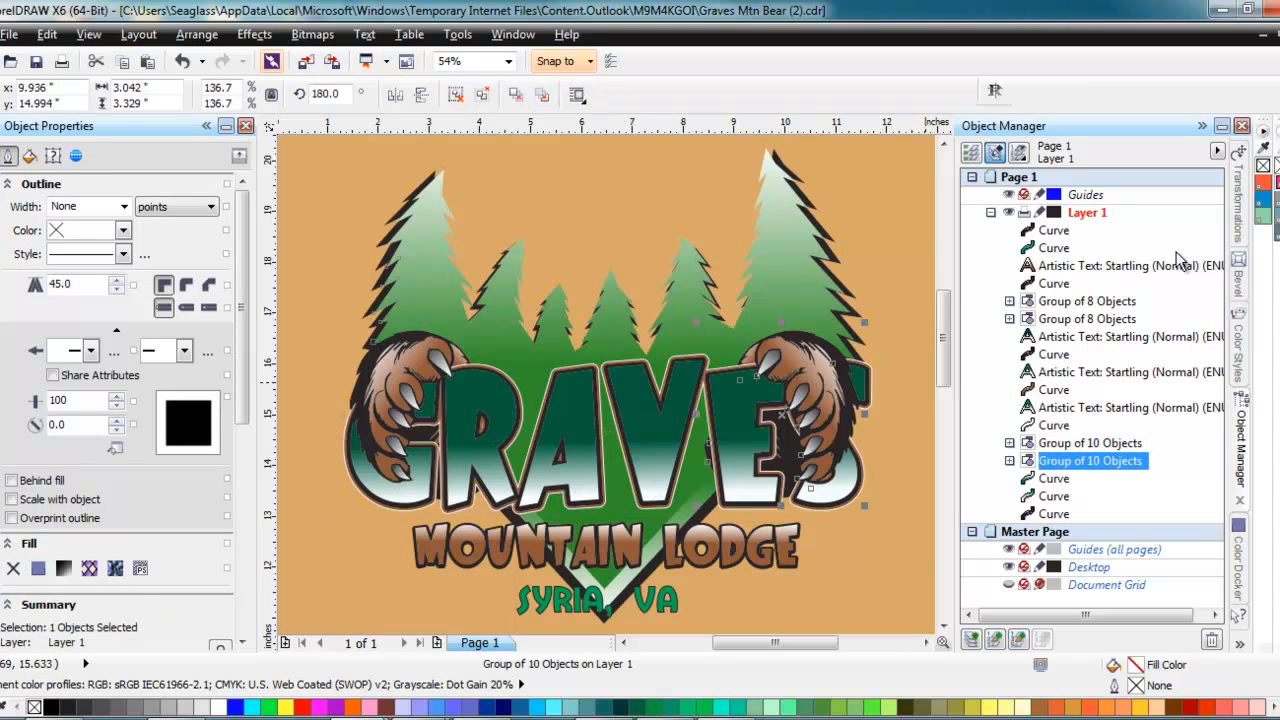
- Go through the remaining curves at the bottom of Layer 1's stack and check whether each has an outline
{"action": "key", "text": "Tab"}
{"action": "key", "text": "Tab"}
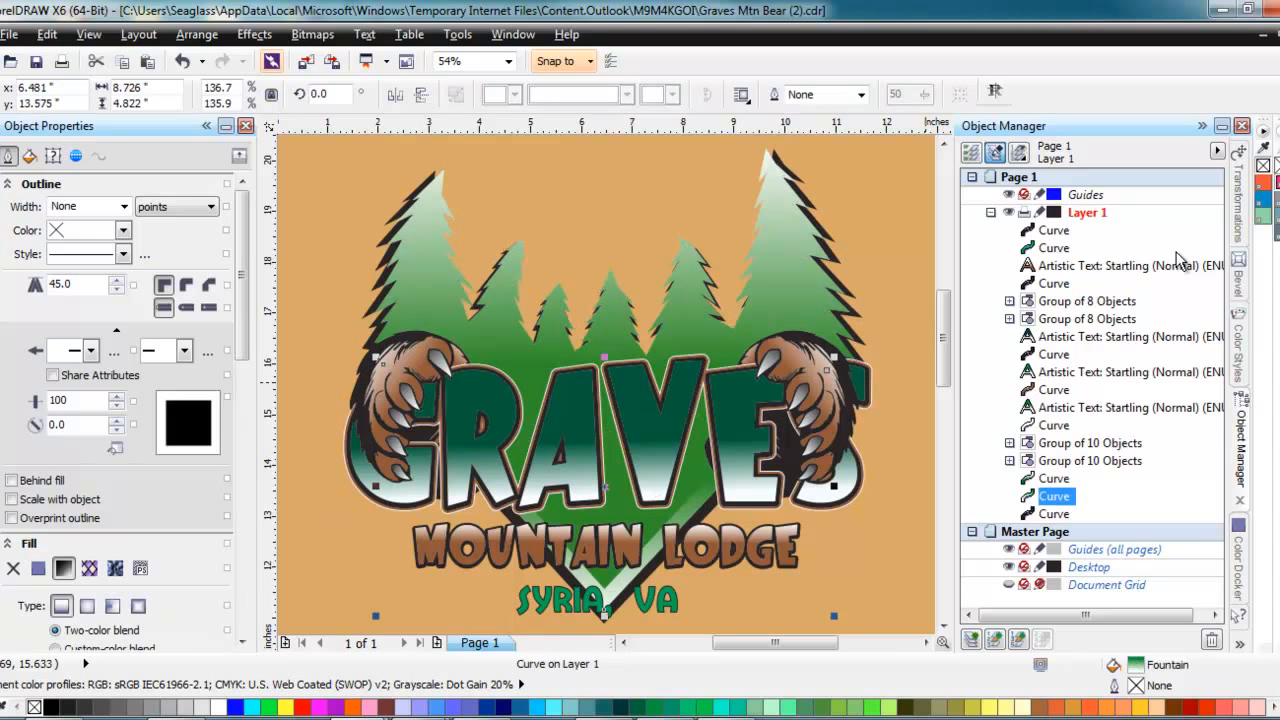
{"action": "key", "text": "Tab"}
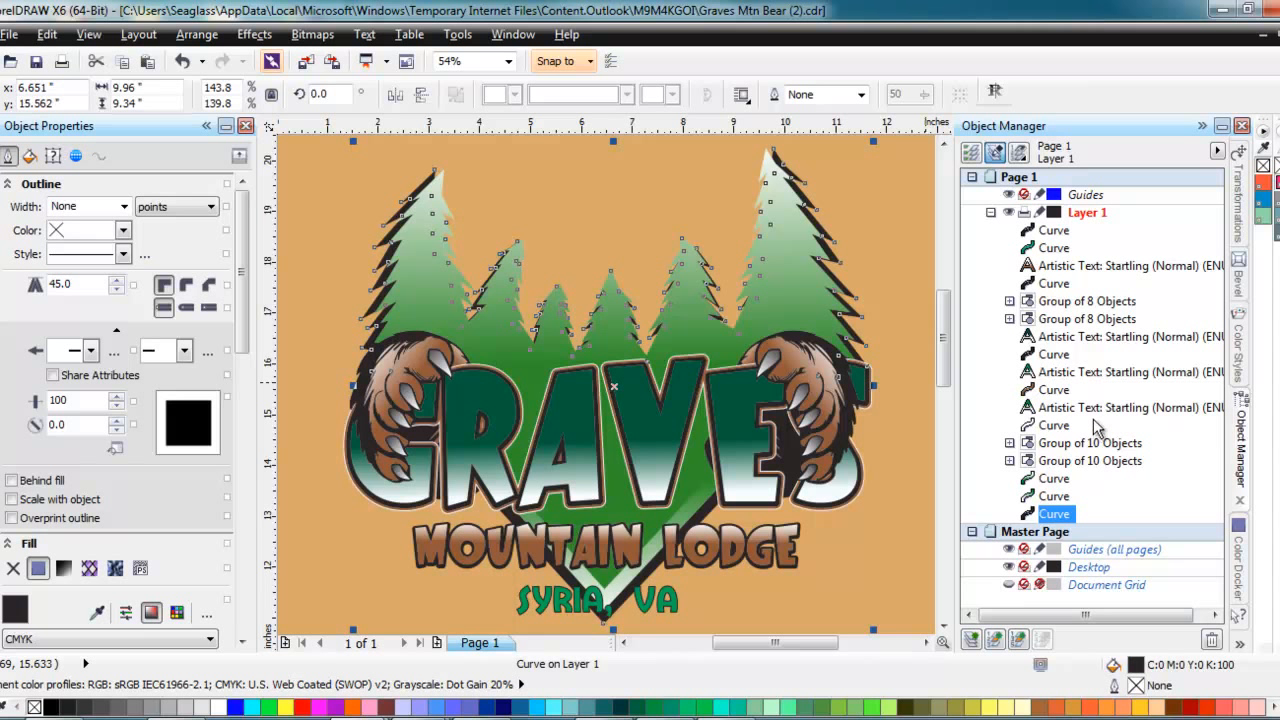
- Create a boundary around all the logo's objects and colour its outline 100% CutContour
{"action": "left_click", "coordinate": [895, 310]}
{"action": "scroll", "coordinate": [895, 310], "scroll_direction": "down", "scroll_amount": 2}
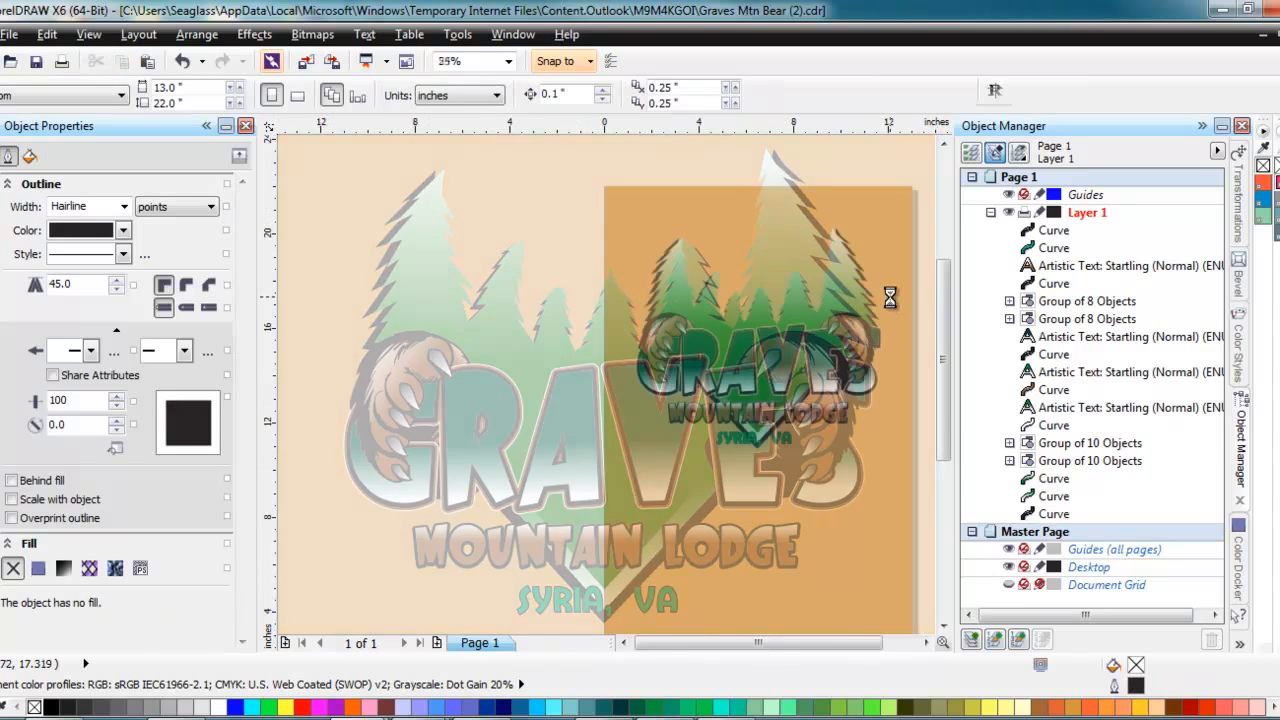
{"action": "left_click_drag", "start_coordinate": [558, 199], "coordinate": [885, 482]}
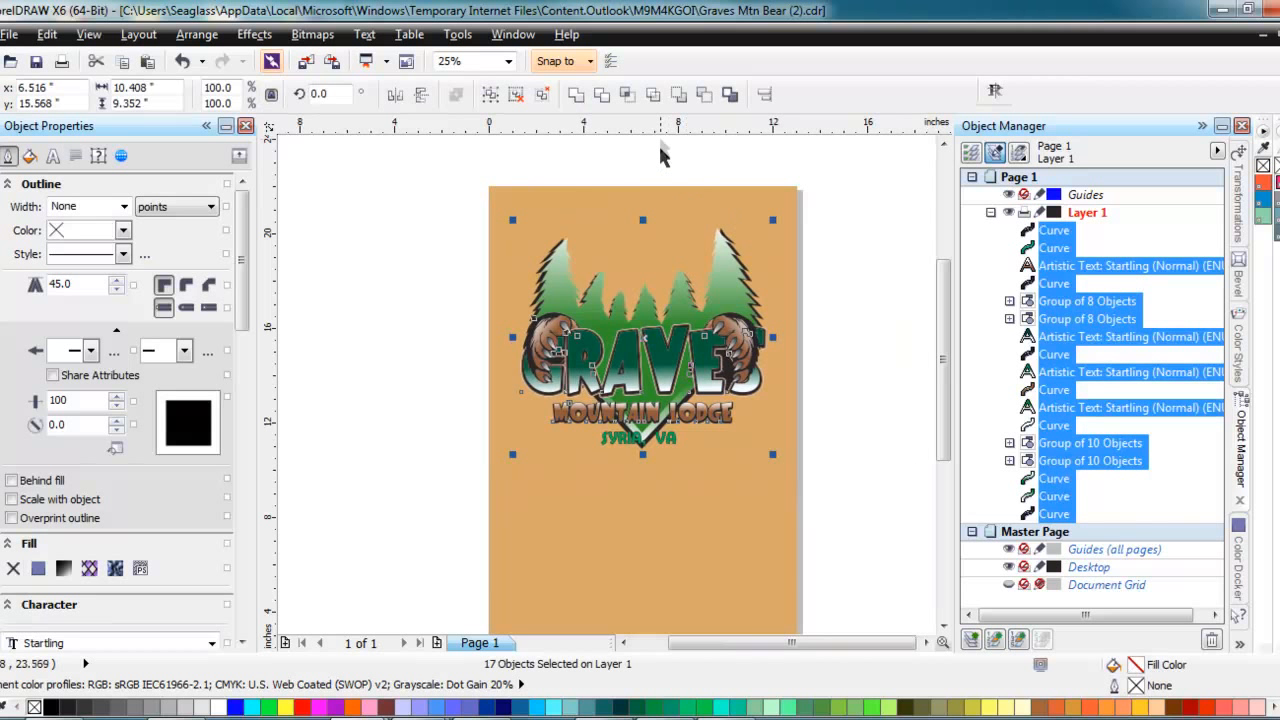
{"action": "left_click", "coordinate": [731, 96]}
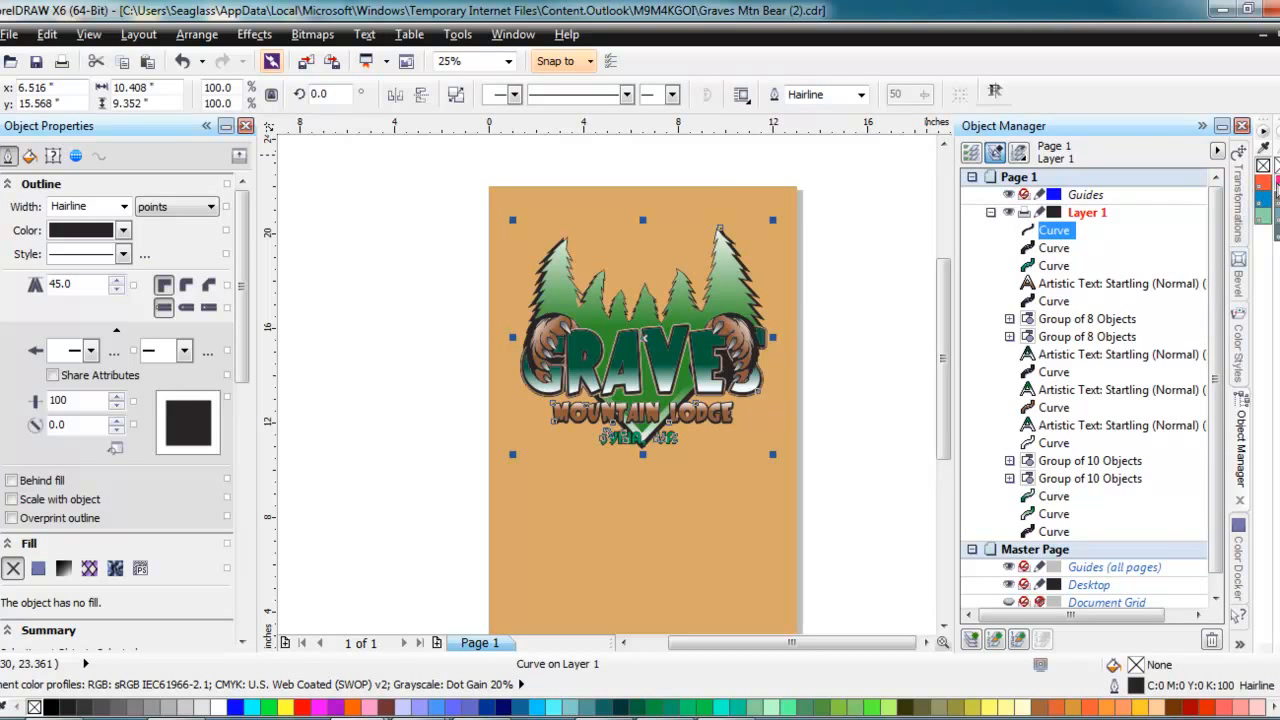
{"action": "right_click", "coordinate": [1274, 189]}
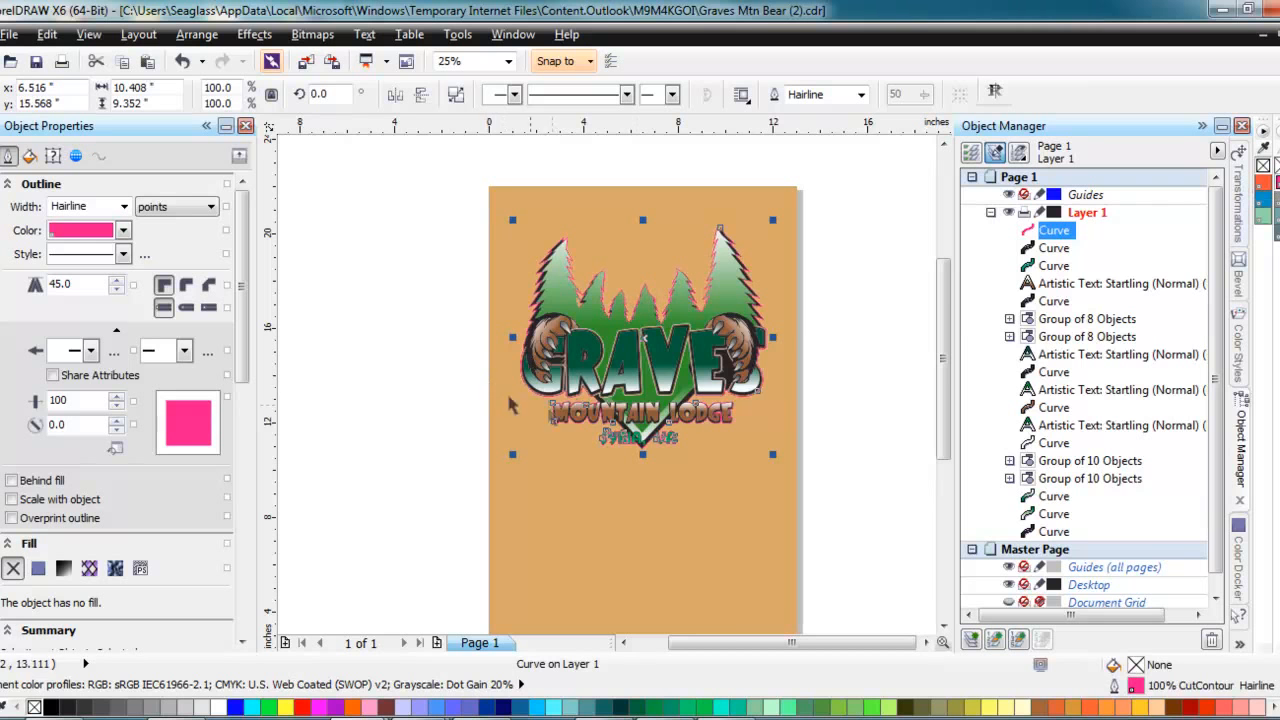
- Inspect the CutContour line closely around the LODGE letters, especially inside the G, and then view the whole logo
{"action": "scroll", "coordinate": [580, 405], "scroll_direction": "up", "scroll_amount": 7}
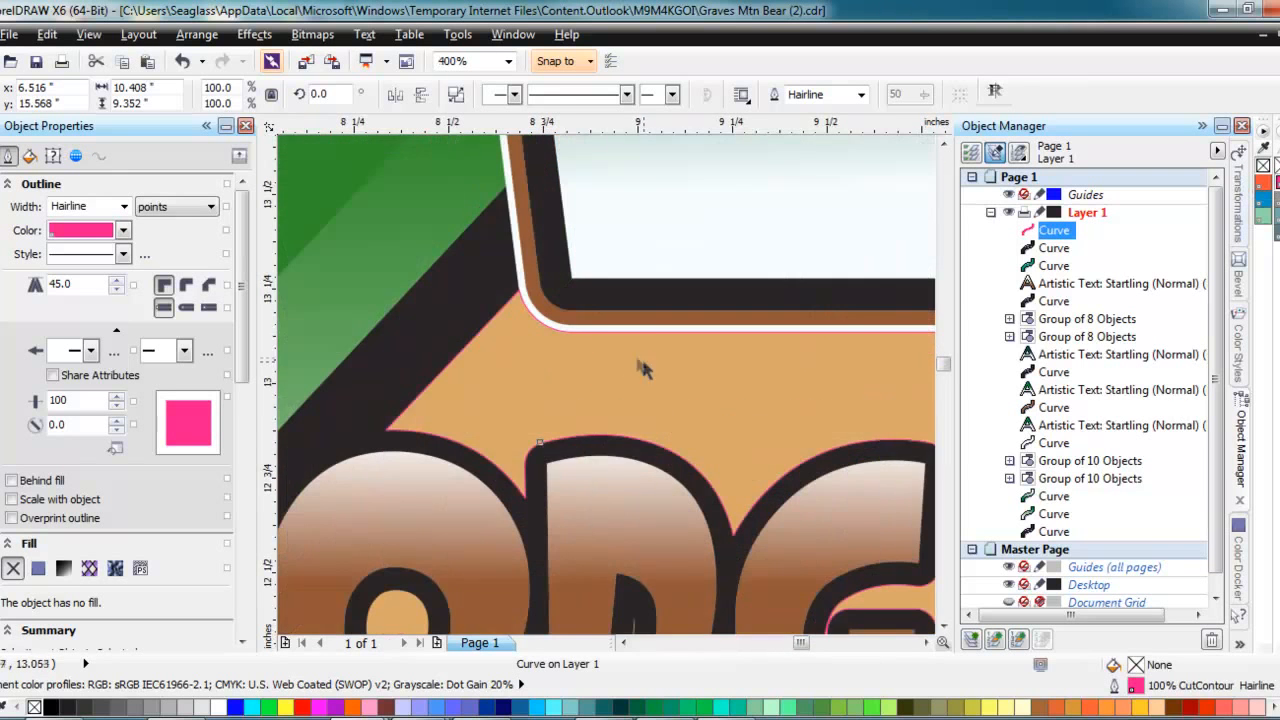
{"action": "scroll", "coordinate": [557, 331], "scroll_direction": "up", "scroll_amount": 2}
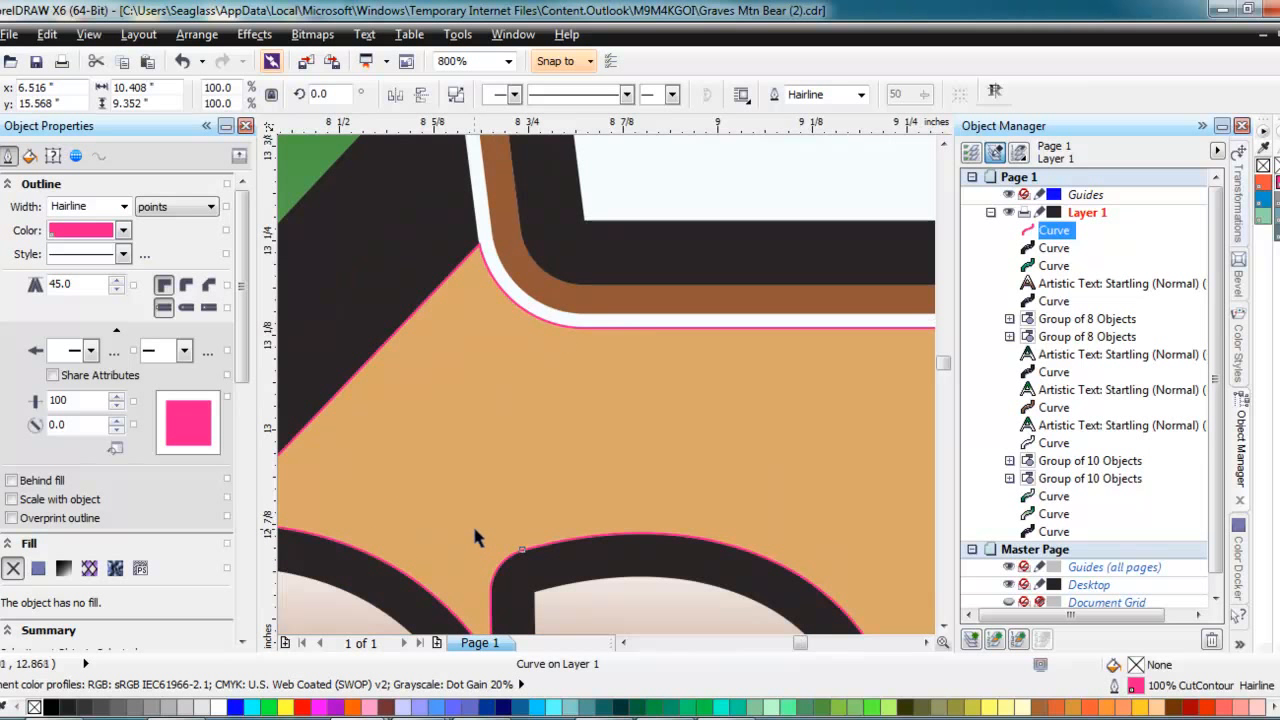
{"action": "scroll", "coordinate": [480, 496], "scroll_direction": "down", "scroll_amount": 2}
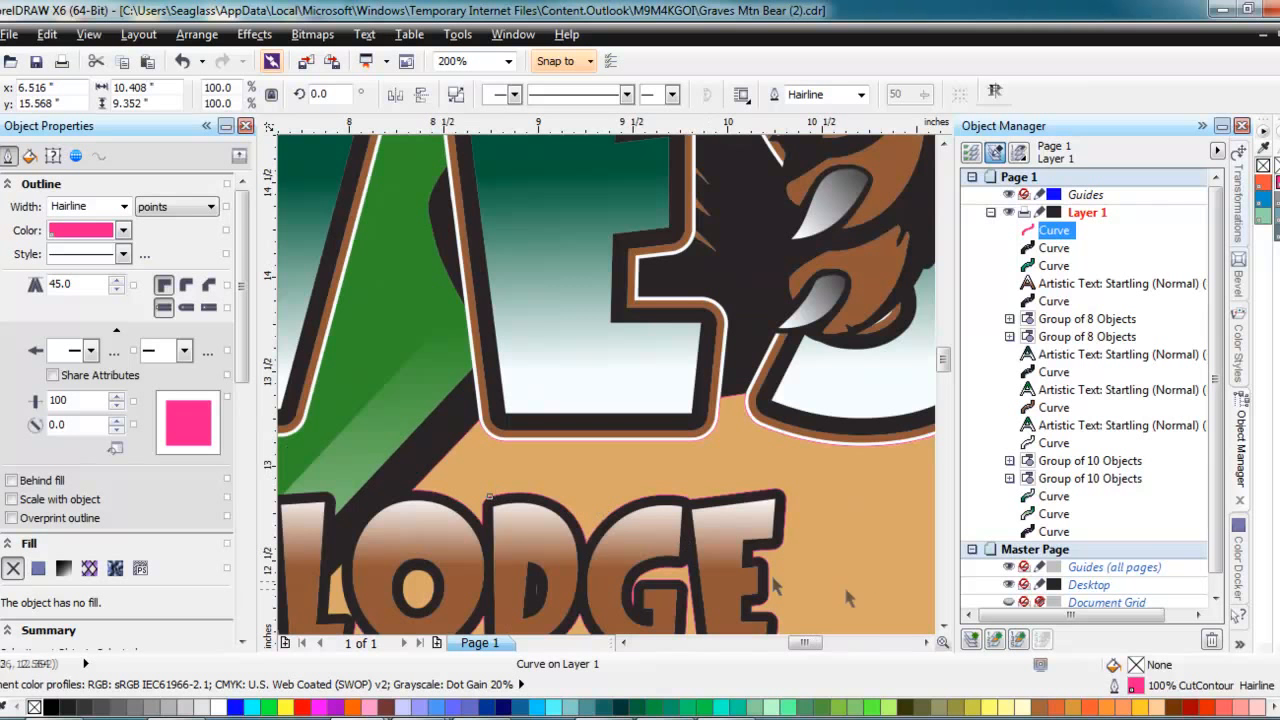
{"action": "left_click", "coordinate": [943, 626]}
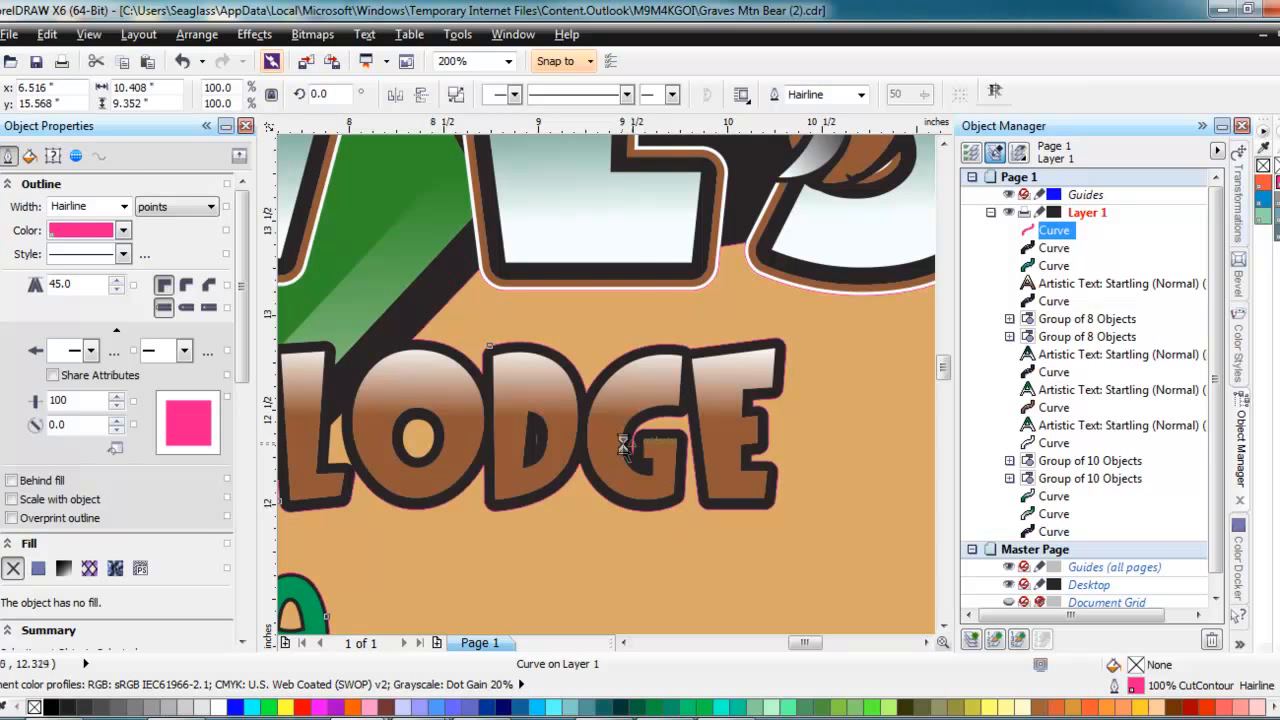
{"action": "scroll", "coordinate": [622, 452], "scroll_direction": "up", "scroll_amount": 2}
{"action": "scroll", "coordinate": [450, 490], "scroll_direction": "down", "scroll_amount": 2}
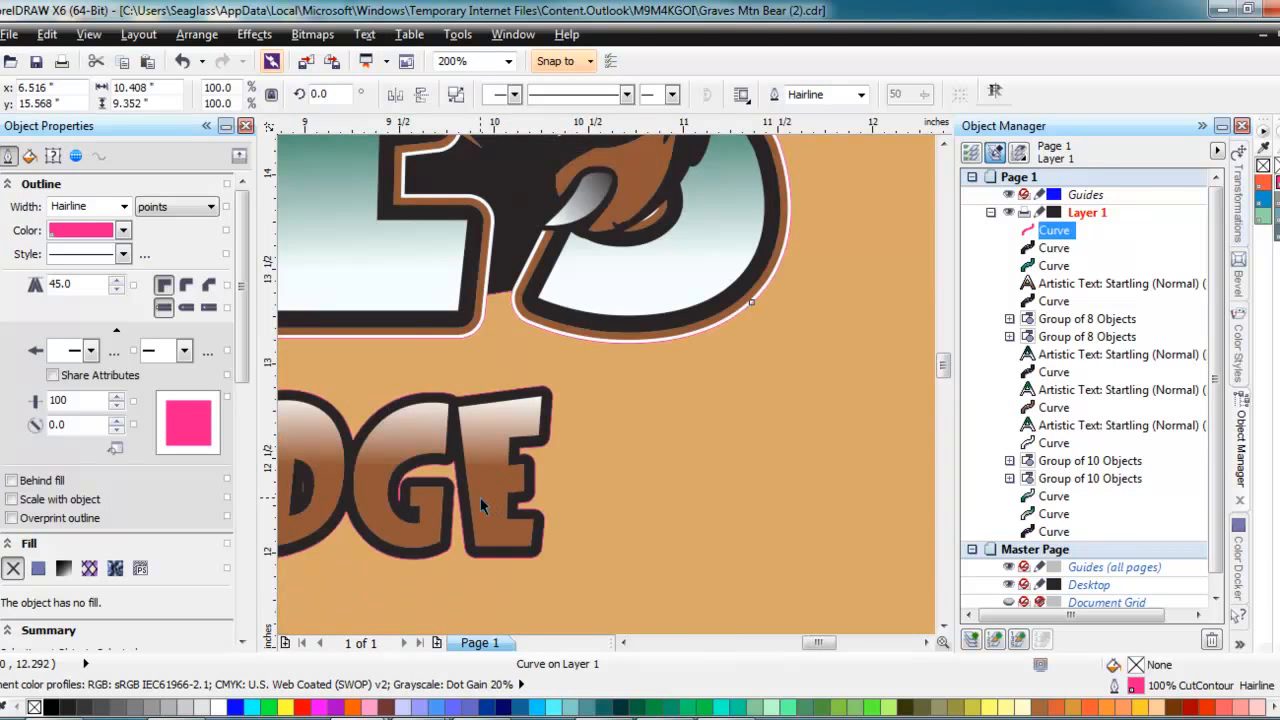
{"action": "key", "text": "z"}
{"action": "left_click_drag", "start_coordinate": [431, 522], "coordinate": [458, 532]}
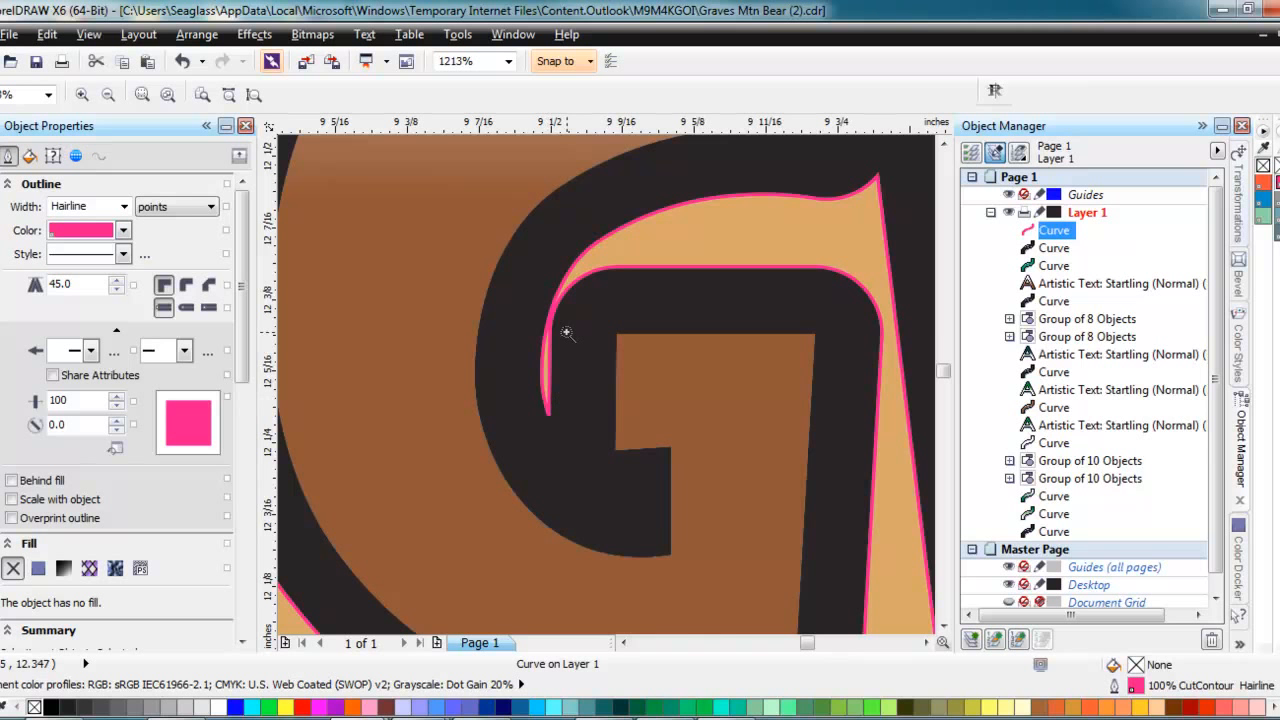
{"action": "key", "text": "F4"}
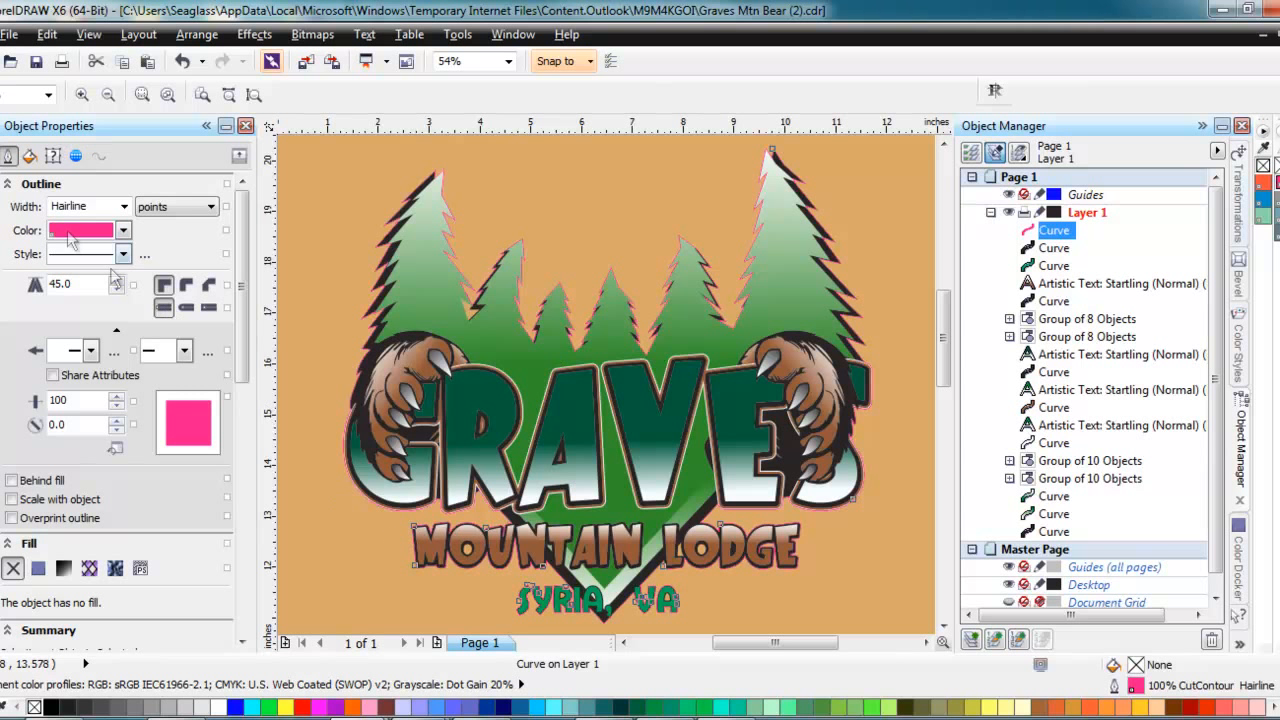
{"action": "left_click", "coordinate": [380, 572]}
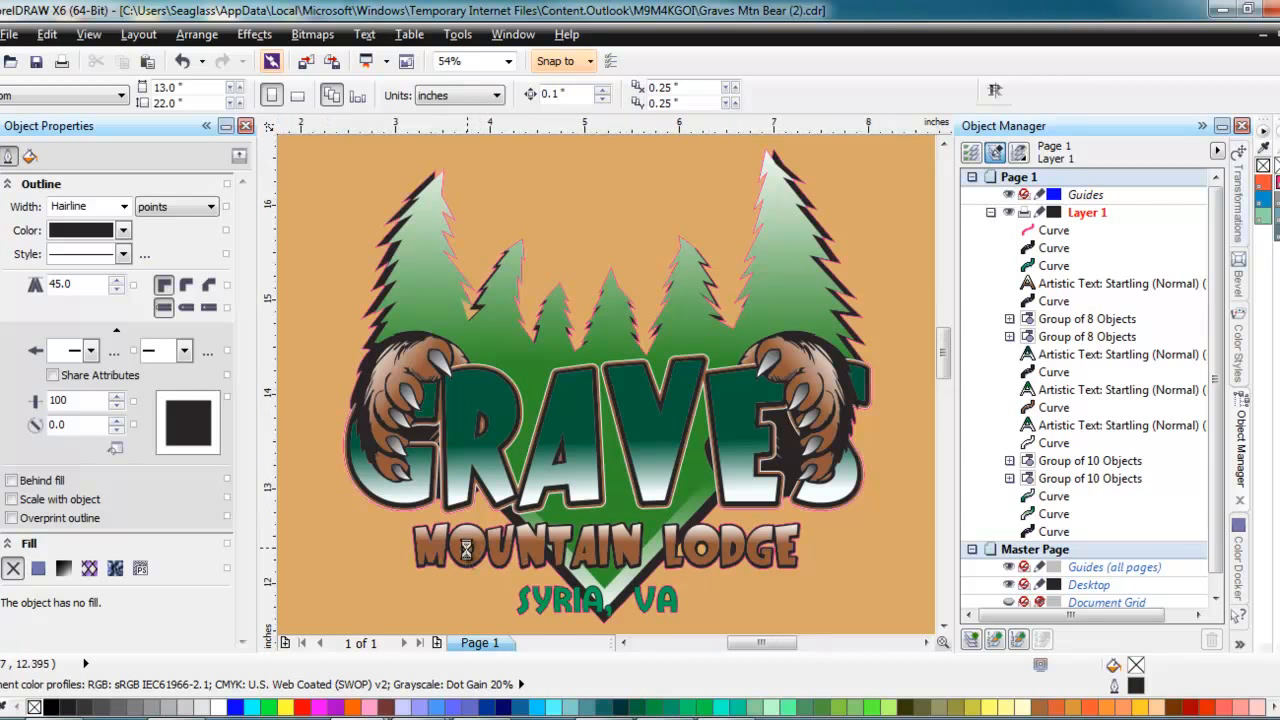
- Set the Smart Fill tool to No Fill with a Hairline outline in the sampled 100% CutContour colour
{"action": "scroll", "coordinate": [474, 546], "scroll_direction": "up", "scroll_amount": 2}
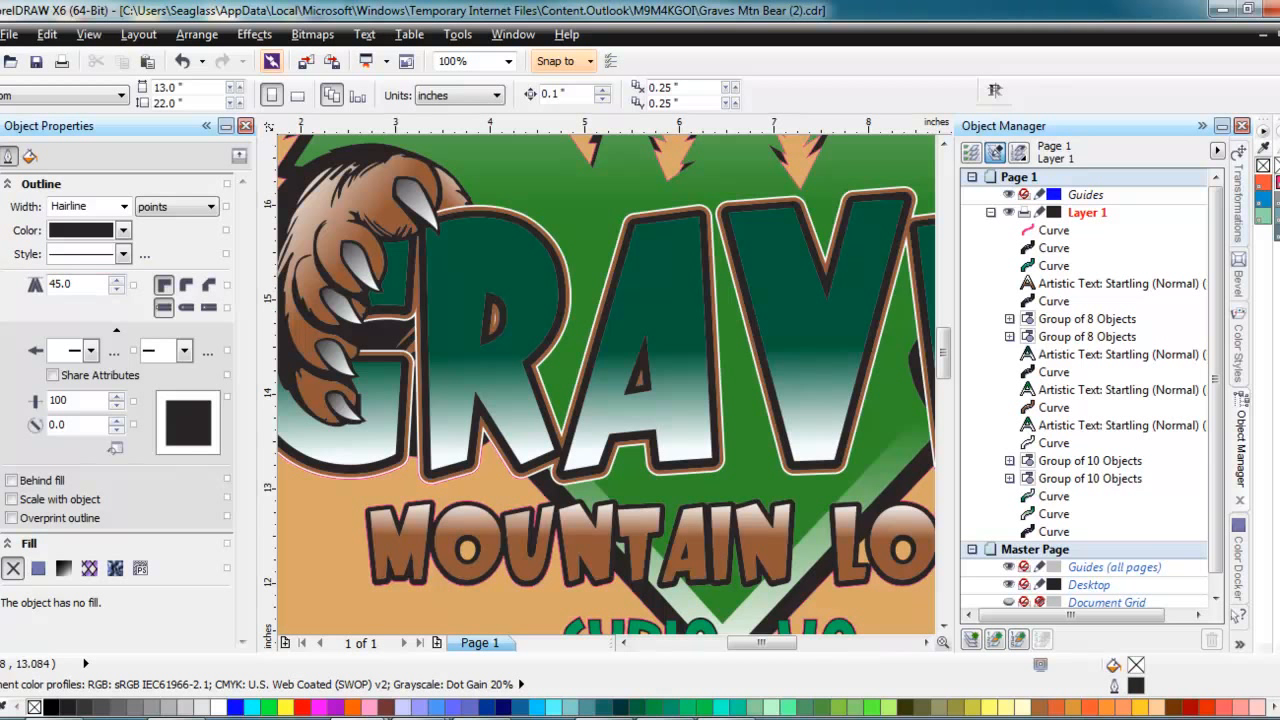
{"action": "left_click", "coordinate": [2, 268]}
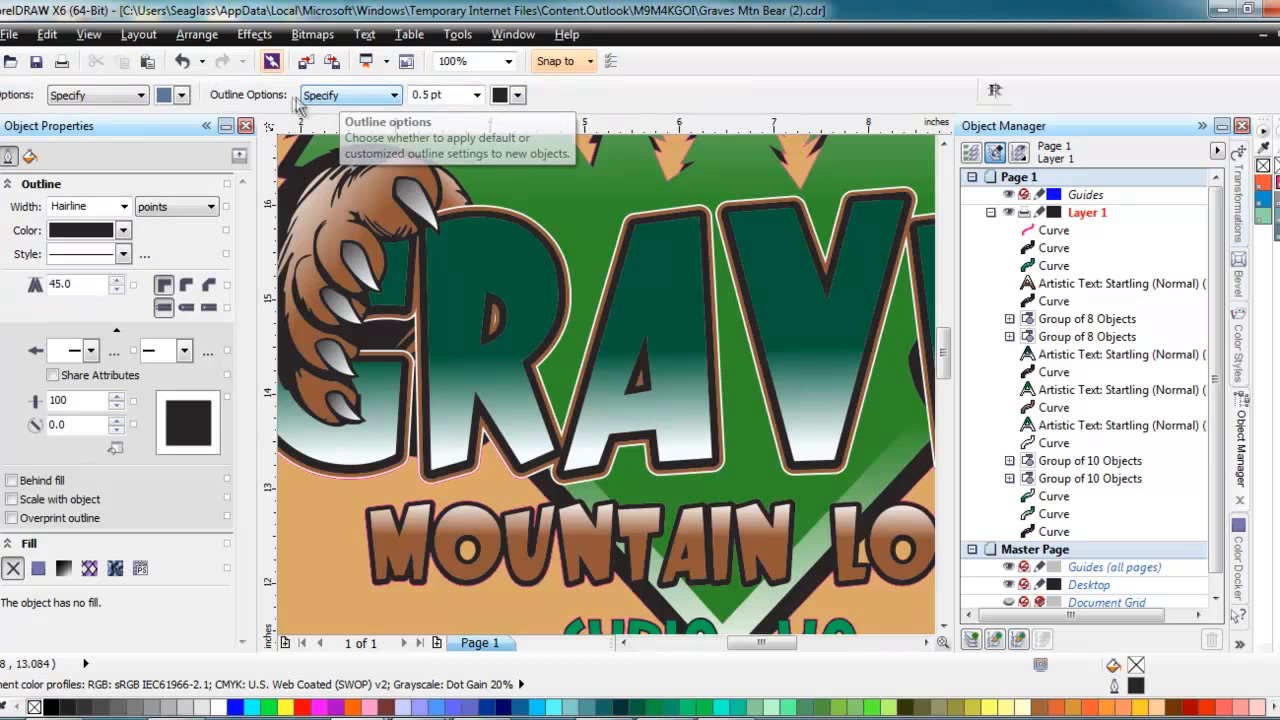
{"action": "left_click", "coordinate": [142, 97]}
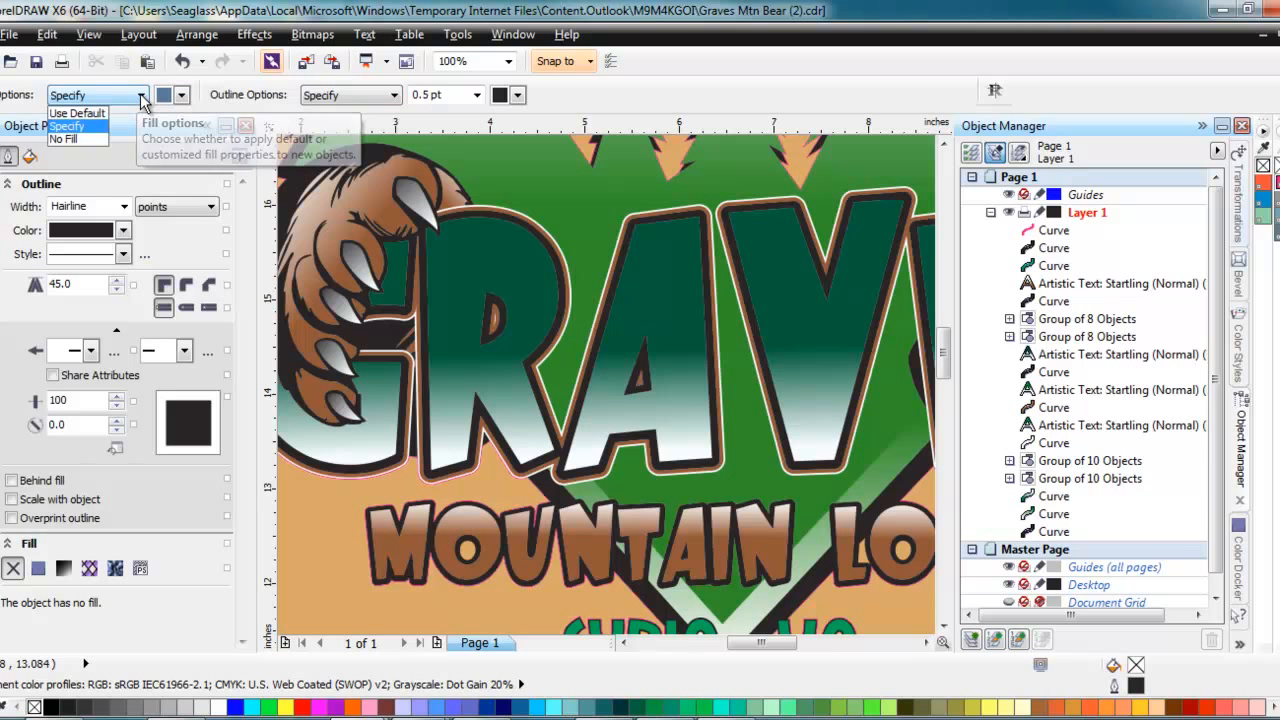
{"action": "left_click", "coordinate": [85, 140]}
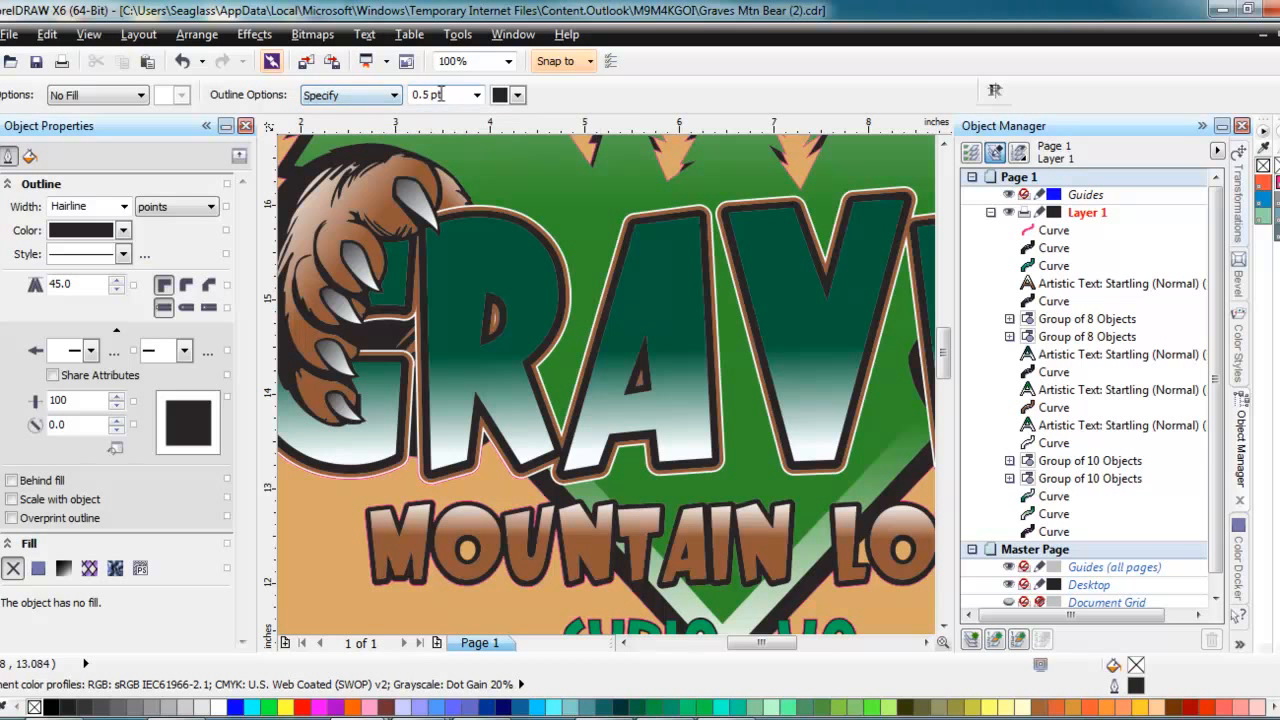
{"action": "left_click", "coordinate": [479, 96]}
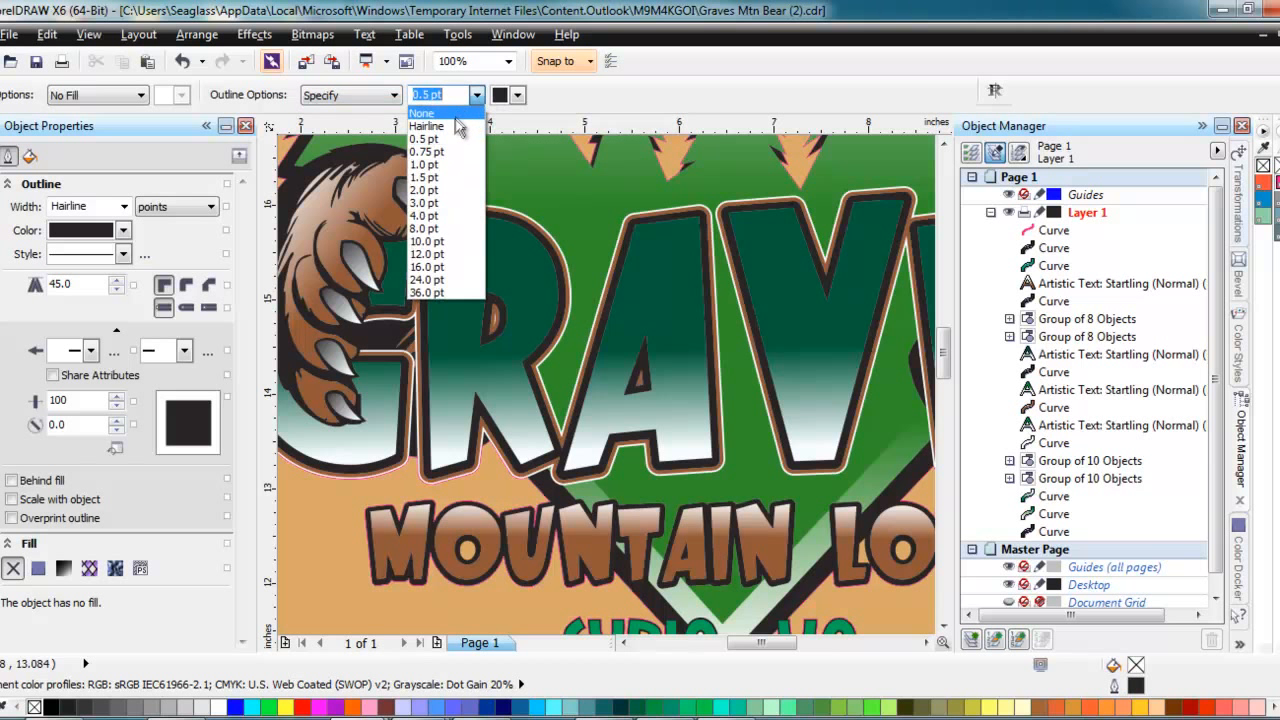
{"action": "left_click", "coordinate": [450, 124]}
{"action": "left_click", "coordinate": [519, 95]}
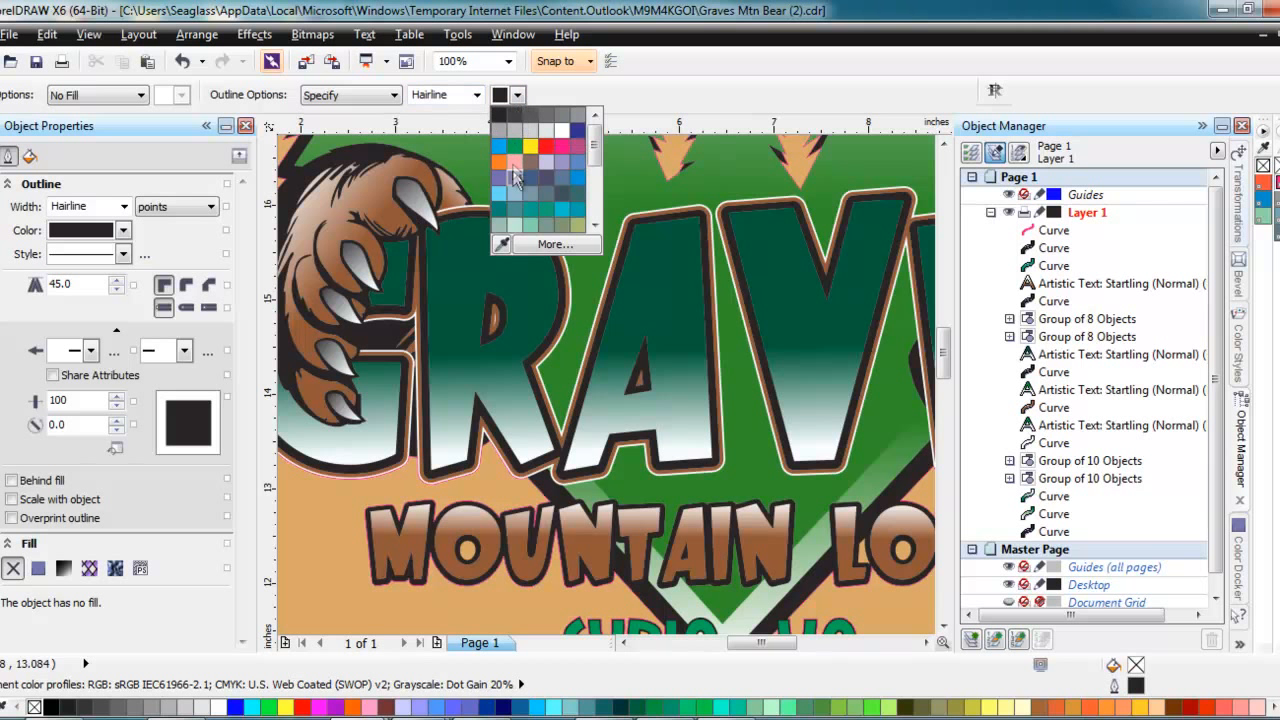
{"action": "left_click", "coordinate": [502, 247]}
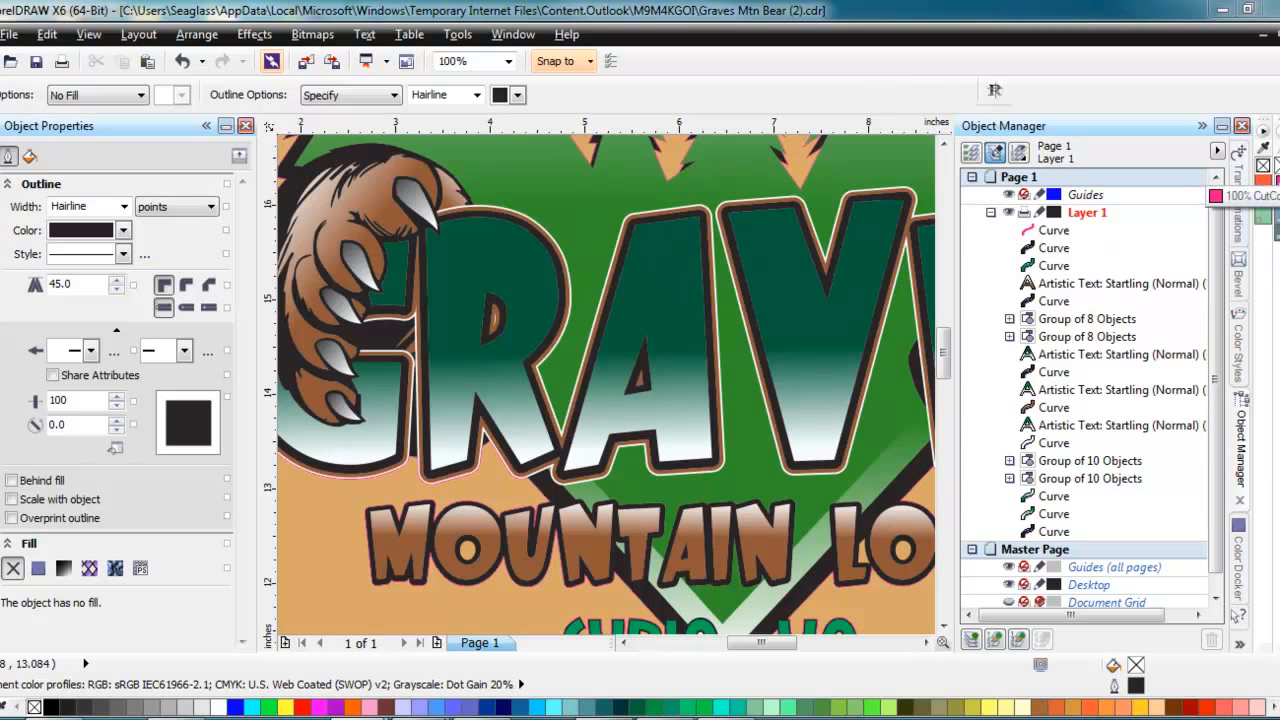
{"action": "left_click", "coordinate": [1212, 183]}
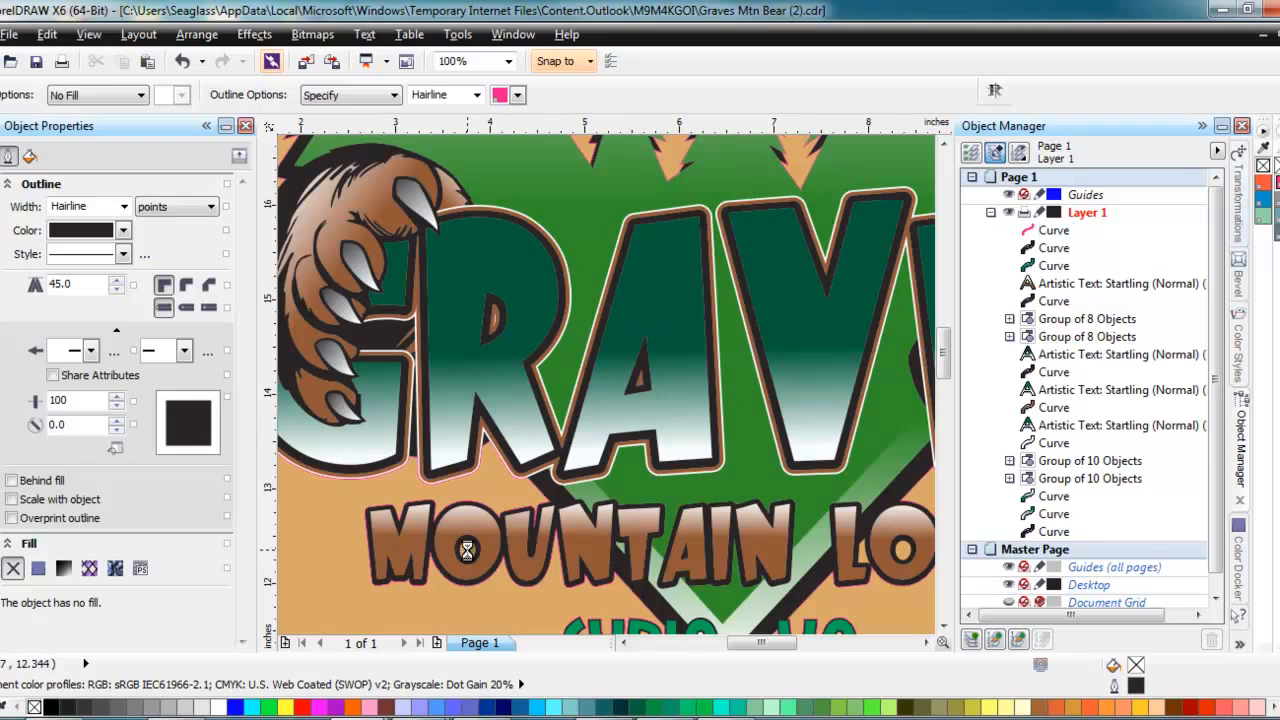
- Add CutContour outlines with Smart Fill inside the O of MOUNTAIN and the R of SYRIA
{"action": "scroll", "coordinate": [466, 549], "scroll_direction": "up", "scroll_amount": 3}
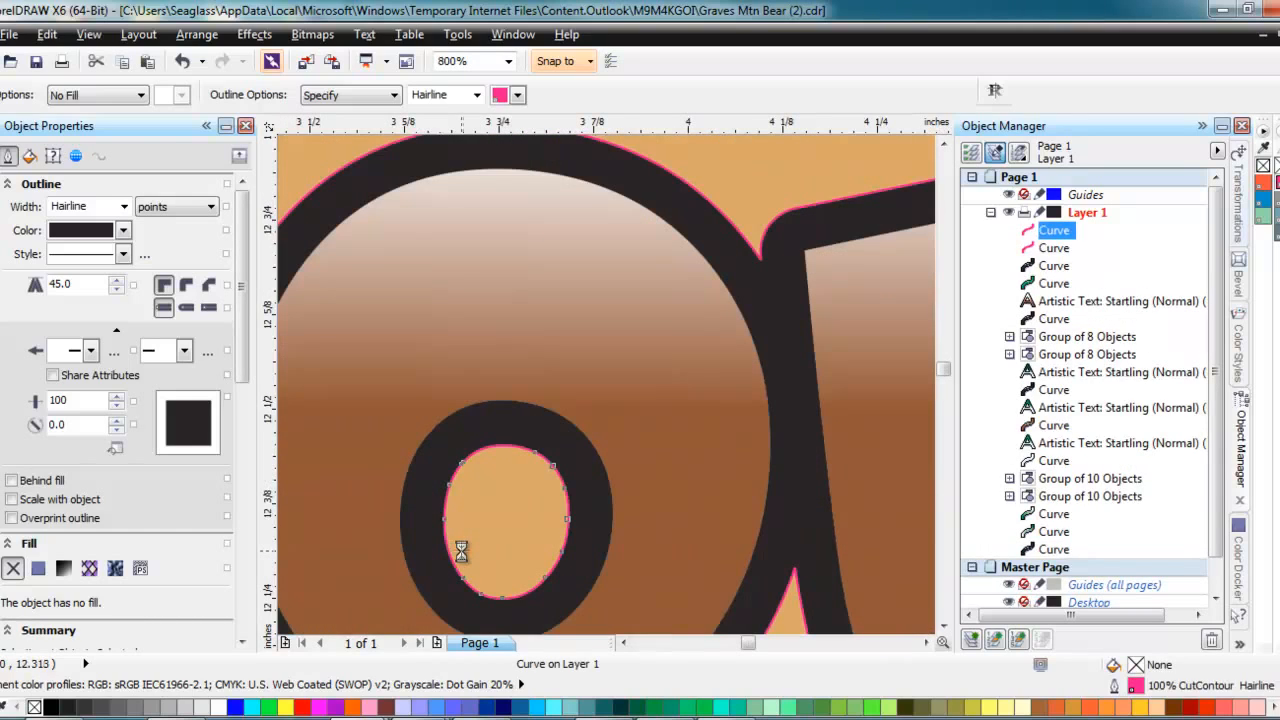
{"action": "scroll", "coordinate": [487, 507], "scroll_direction": "down", "scroll_amount": 1}
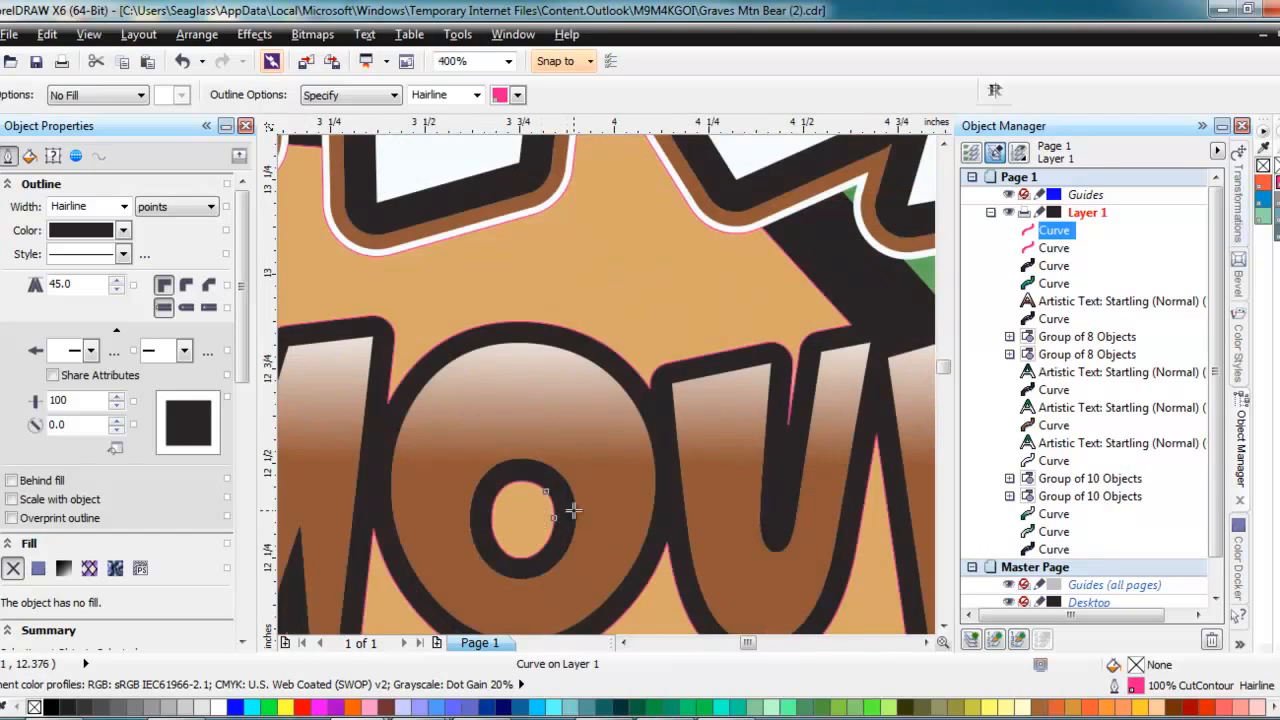
{"action": "scroll", "coordinate": [578, 509], "scroll_direction": "down", "scroll_amount": 2}
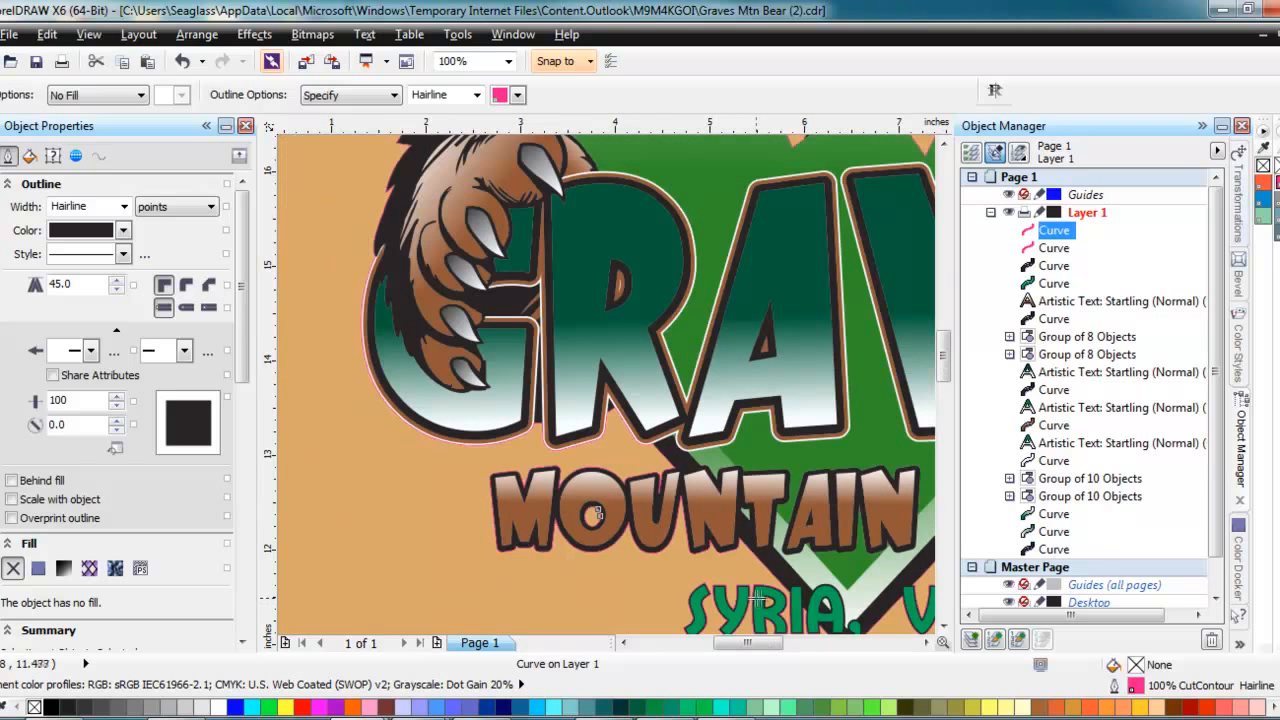
{"action": "scroll", "coordinate": [768, 605], "scroll_direction": "up", "scroll_amount": 1}
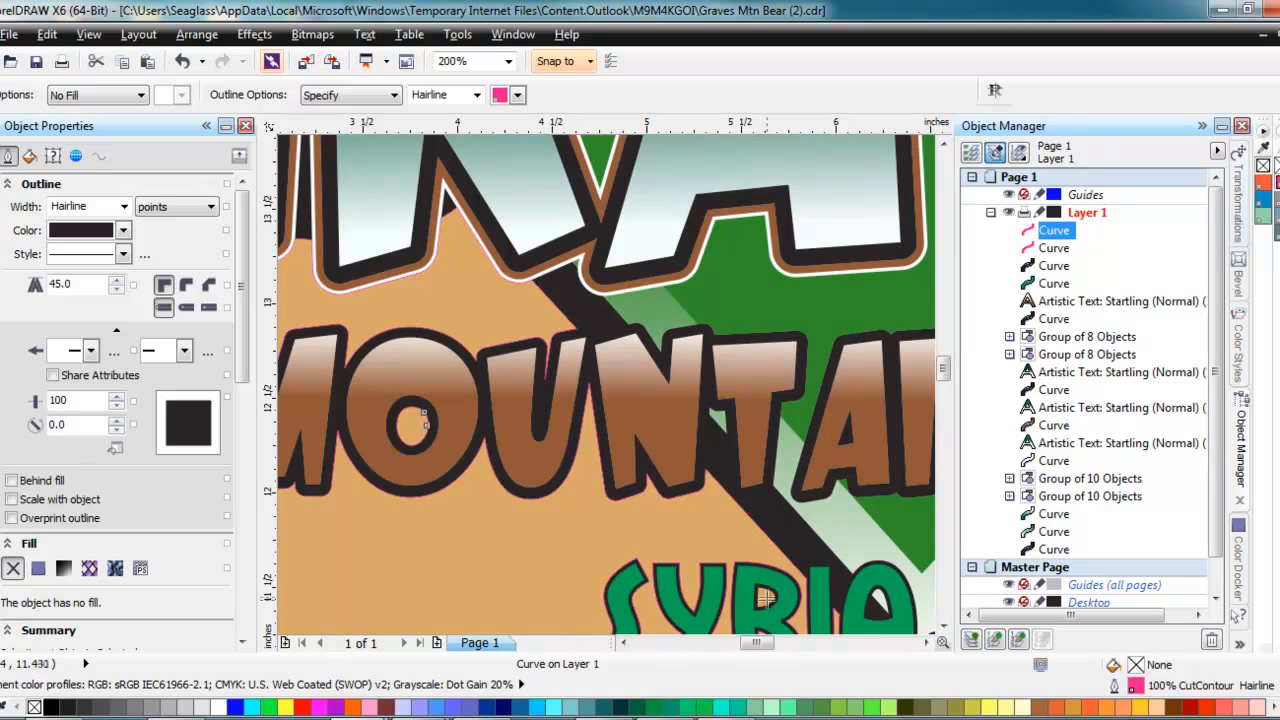
{"action": "left_click", "coordinate": [763, 597]}
{"action": "scroll", "coordinate": [770, 603], "scroll_direction": "up", "scroll_amount": 2}
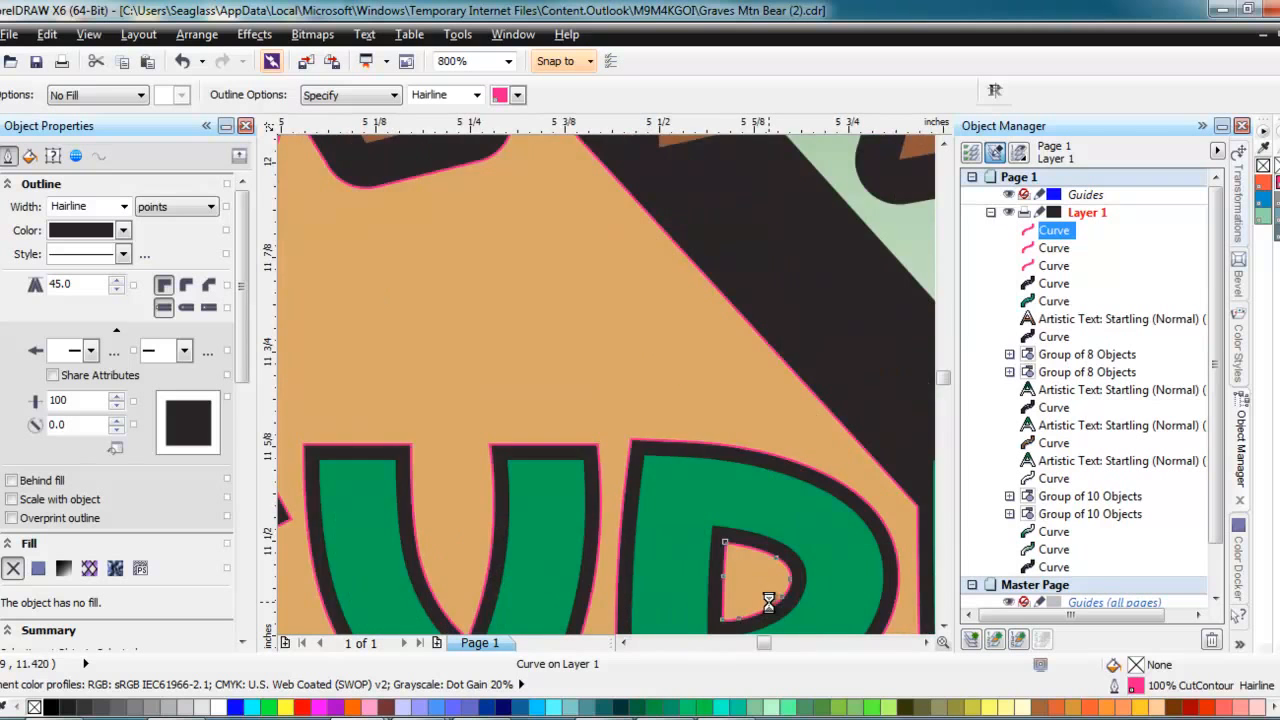
- Add CutContour outlines with Smart Fill inside the A of VA, the O of LODGE and the small gap at the L
{"action": "scroll", "coordinate": [768, 600], "scroll_direction": "down", "scroll_amount": 4}
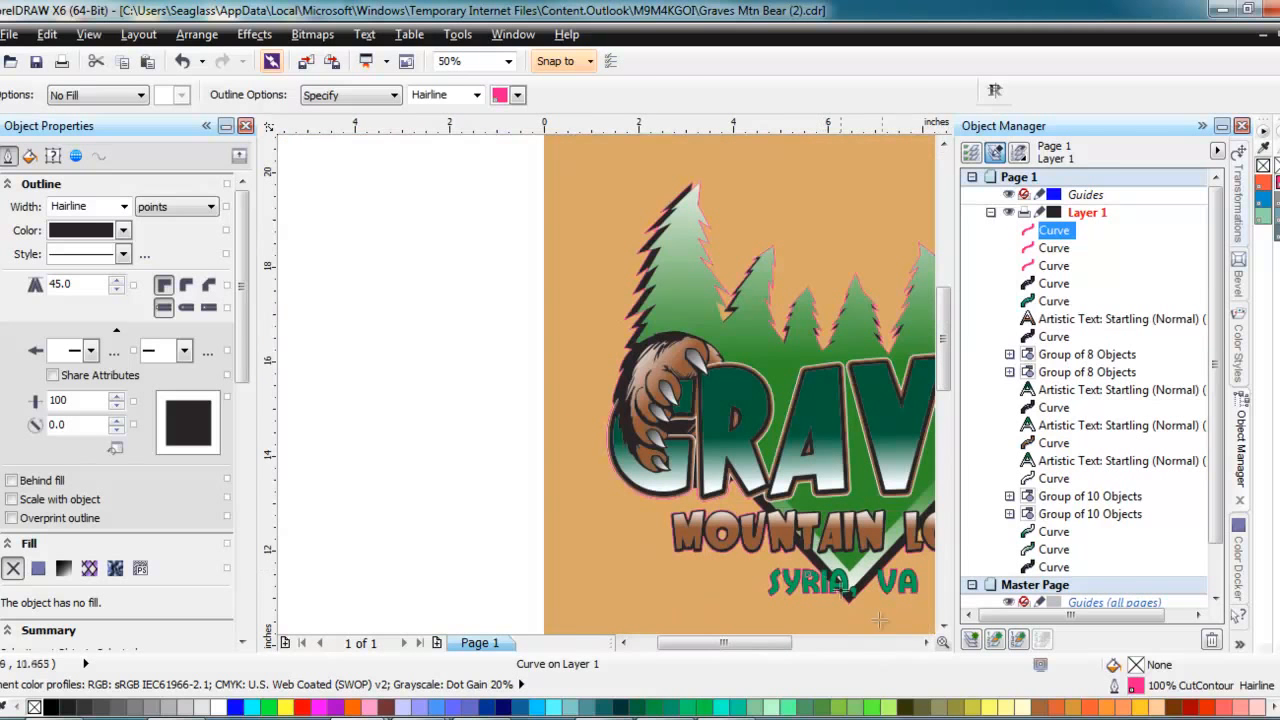
{"action": "left_click", "coordinate": [926, 643]}
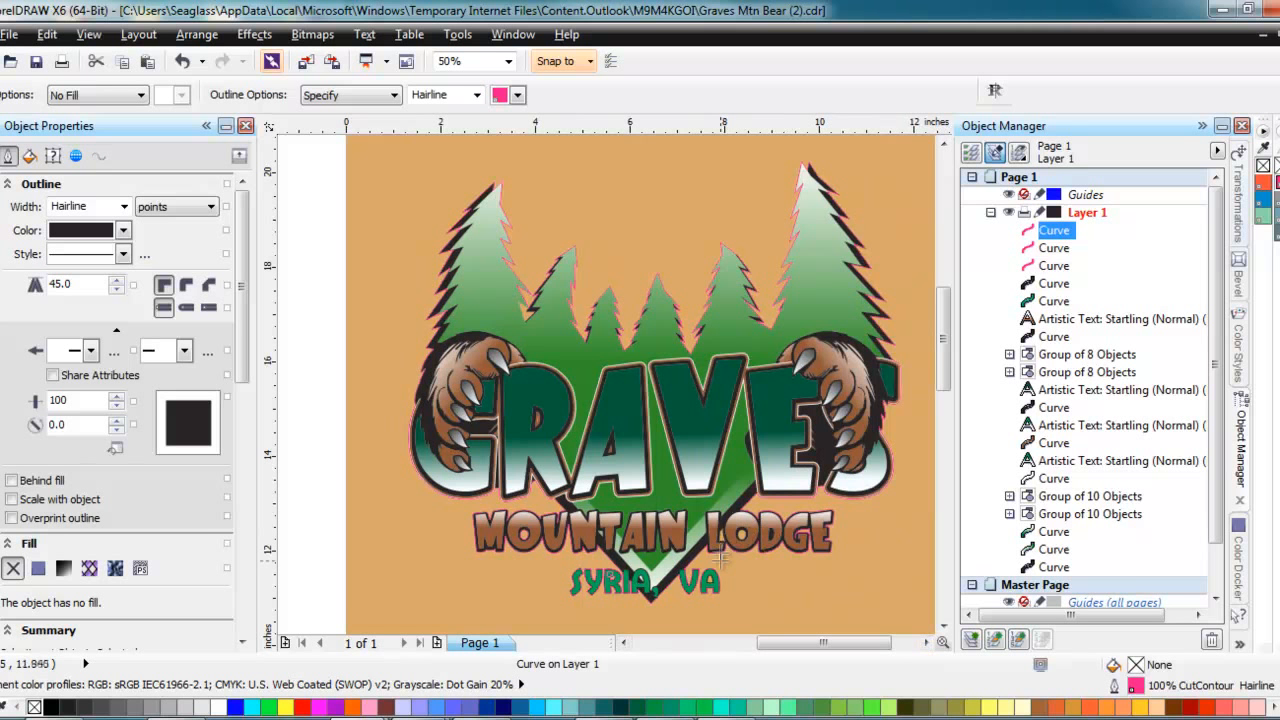
{"action": "scroll", "coordinate": [716, 560], "scroll_direction": "up", "scroll_amount": 1}
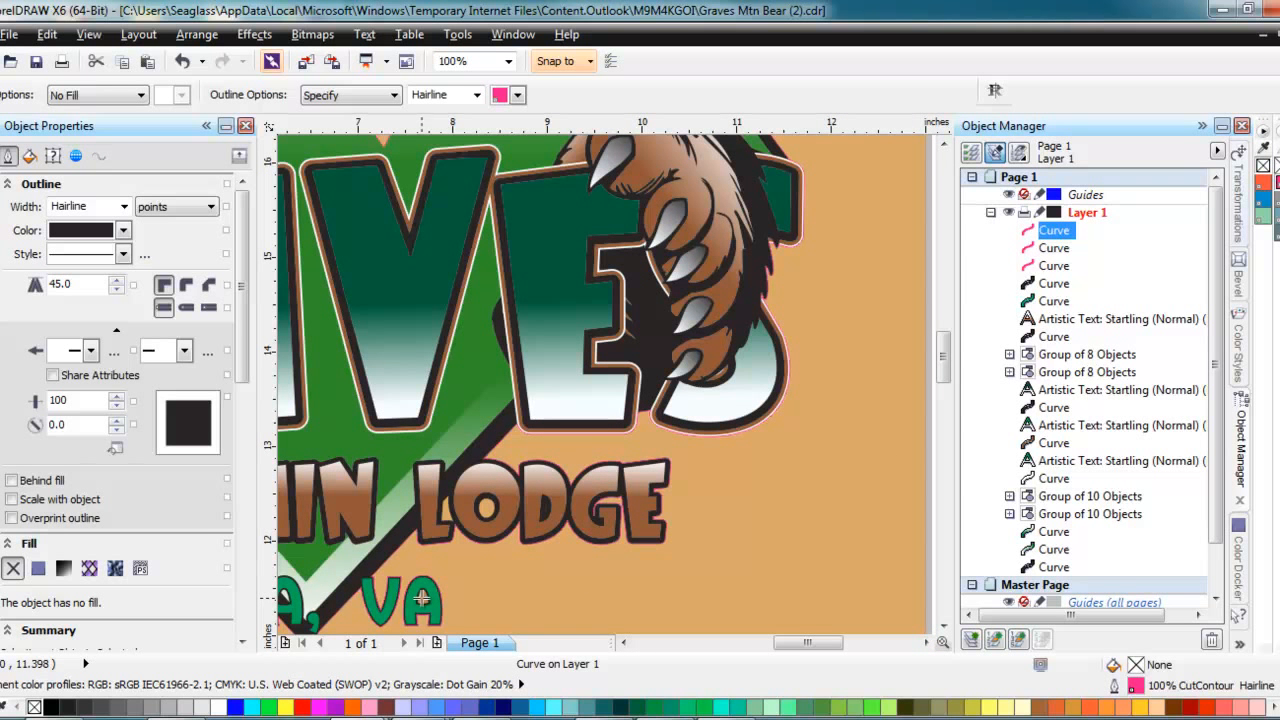
{"action": "key", "text": "ctrl+v"}
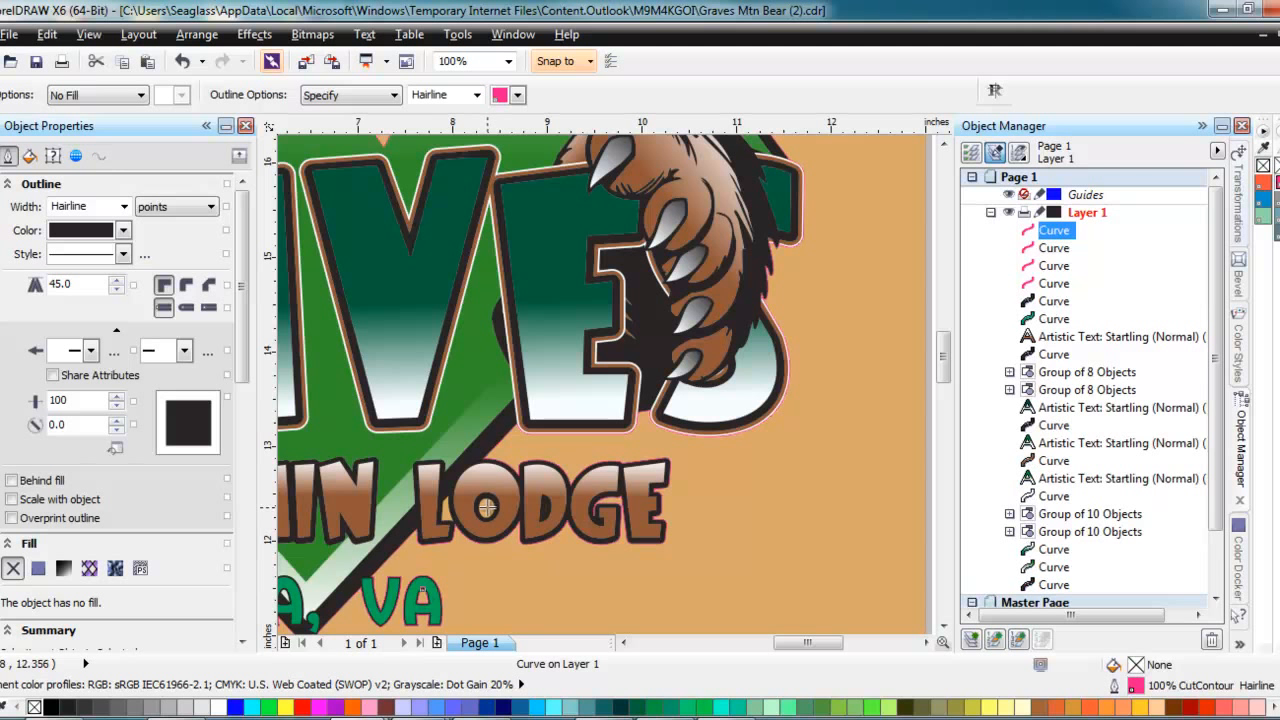
{"action": "key", "text": "ctrl+v"}
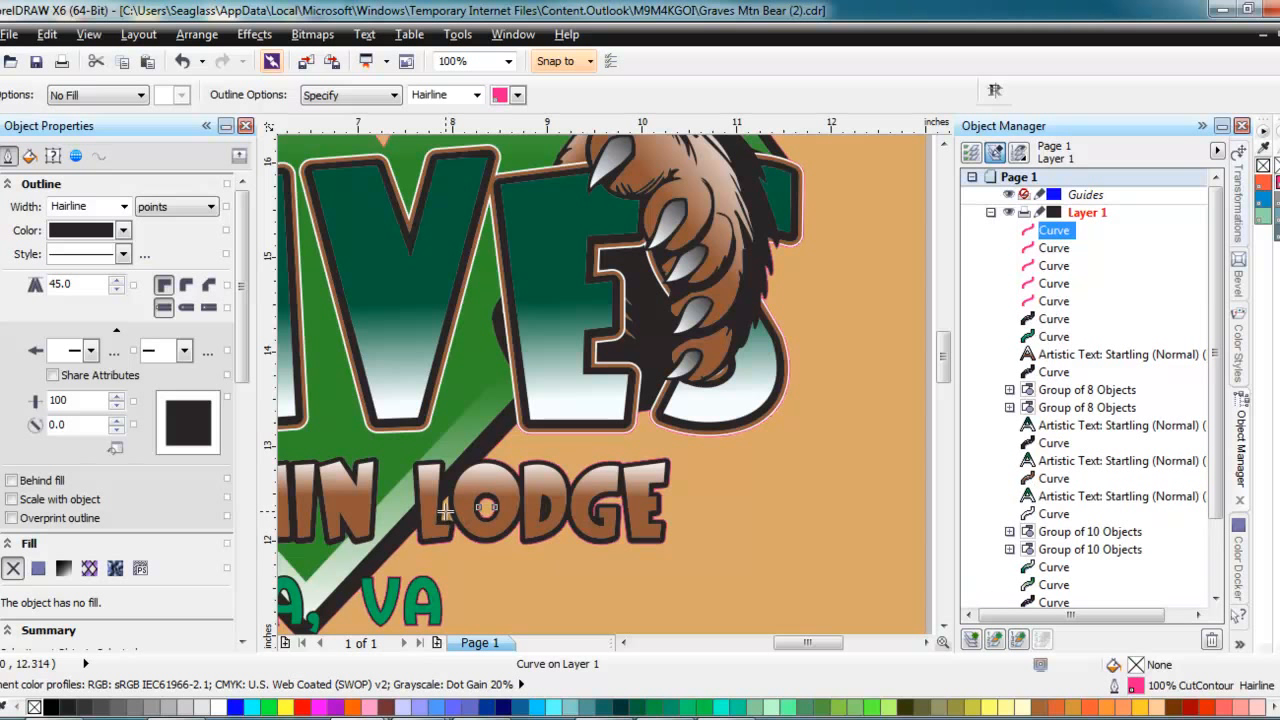
{"action": "key", "text": "ctrl+v"}
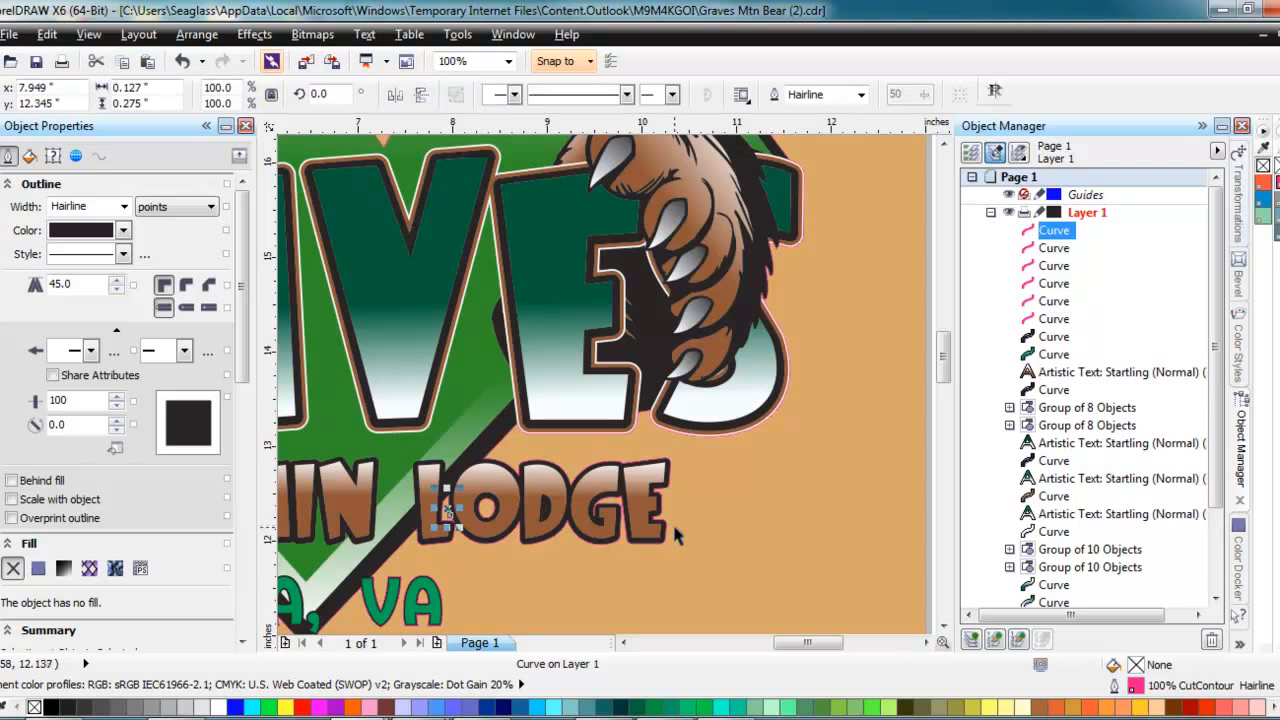
{"action": "left_click", "coordinate": [733, 469]}
{"action": "key", "text": "F4"}
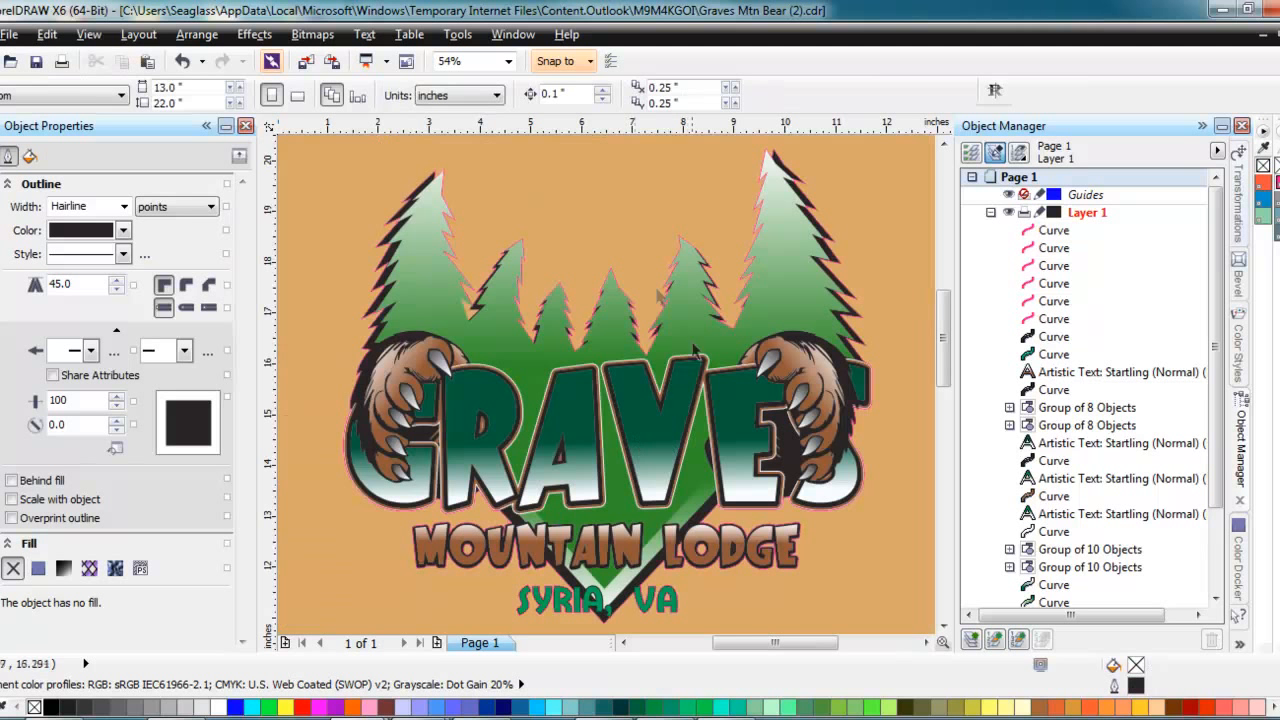